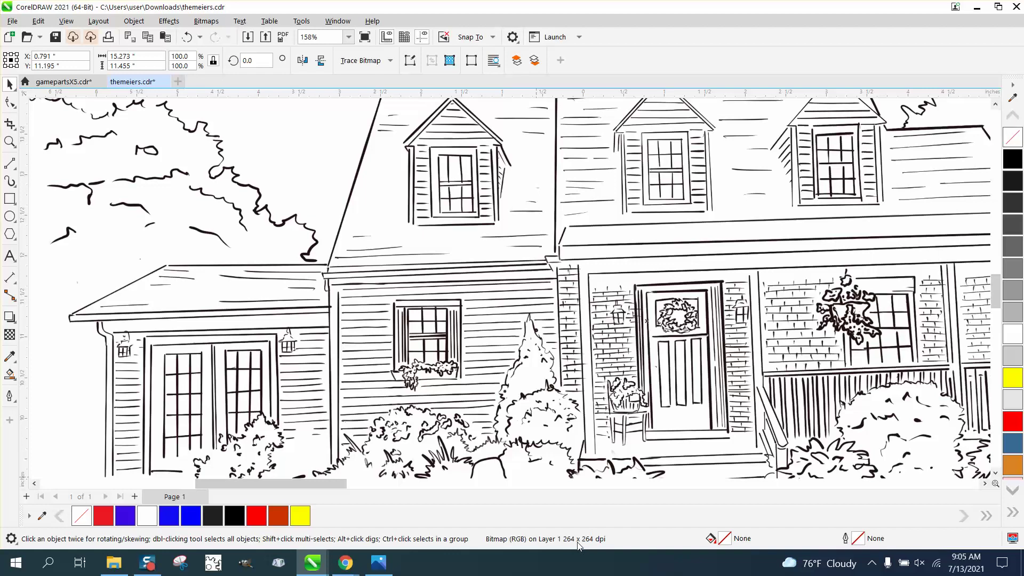
Move the house bitmap off the page into the empty area beside it.
{"action": "scroll", "coordinate": [473, 441], "scroll_direction": "down", "scroll_amount": 3}
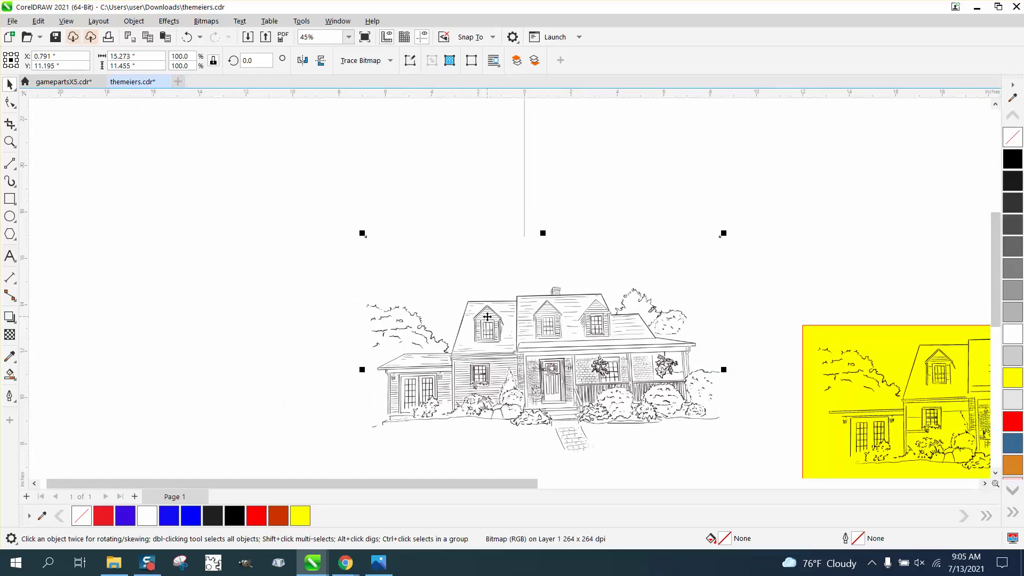
{"action": "left_click_drag", "start_coordinate": [565, 358], "coordinate": [319, 246]}
{"action": "scroll", "coordinate": [319, 247], "scroll_direction": "down", "scroll_amount": 2}
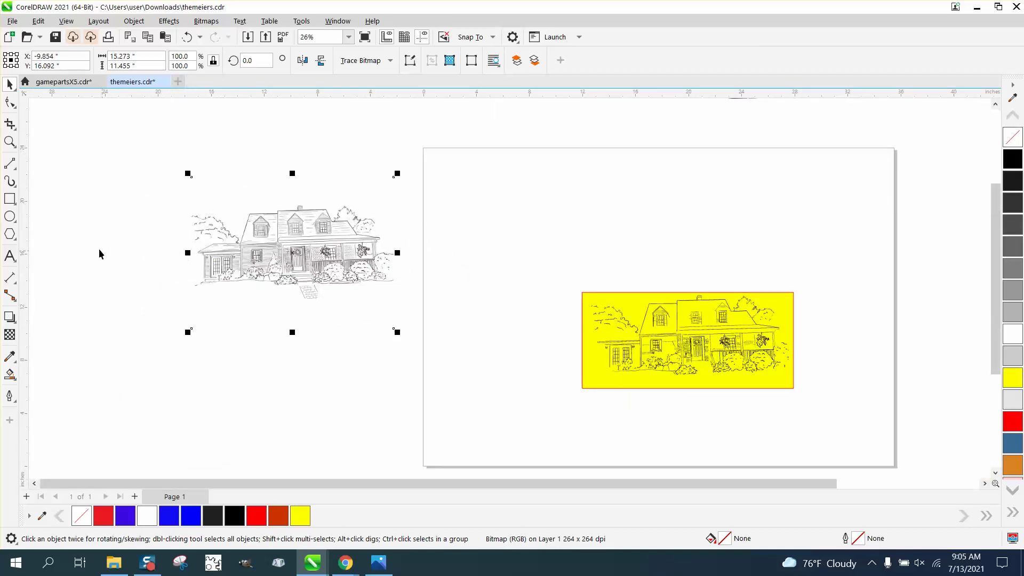
Shrink the house bitmap to about 1.475 × 1.106 in and place it on the page.
{"action": "left_click", "coordinate": [10, 141]}
{"action": "left_click_drag", "start_coordinate": [657, 346], "coordinate": [822, 393]}
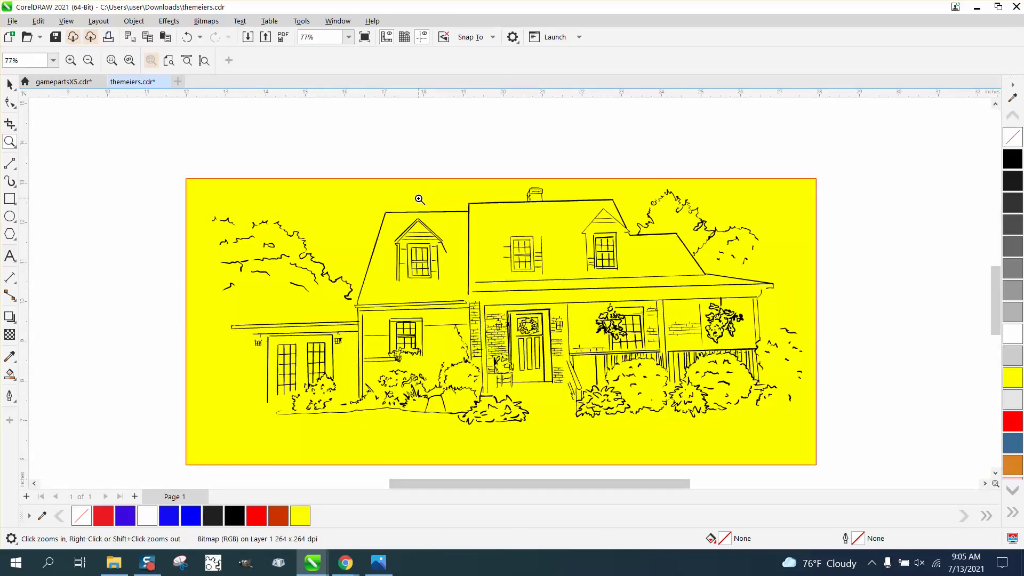
{"action": "scroll", "coordinate": [373, 227], "scroll_direction": "down", "scroll_amount": 5}
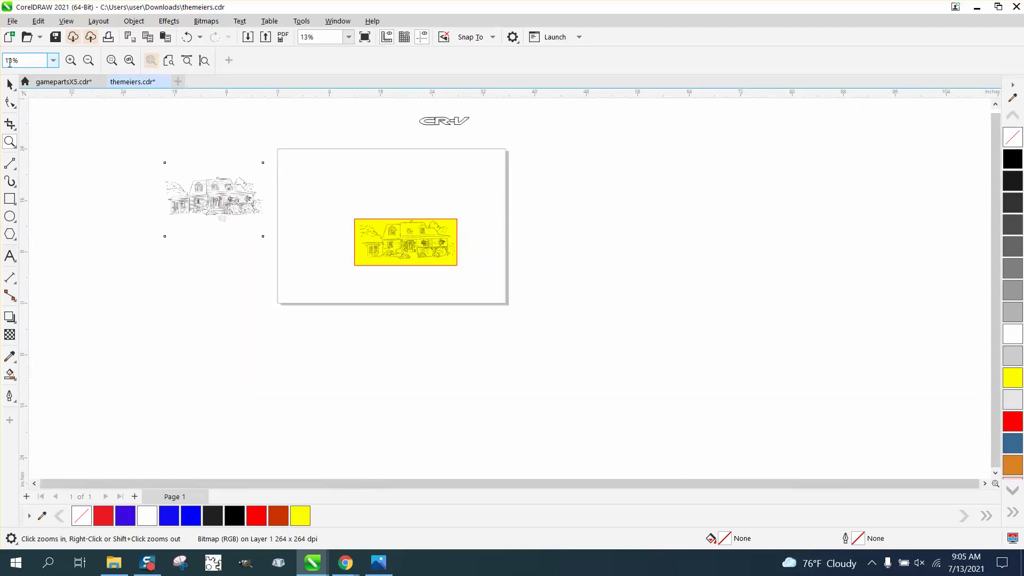
{"action": "left_click", "coordinate": [10, 85]}
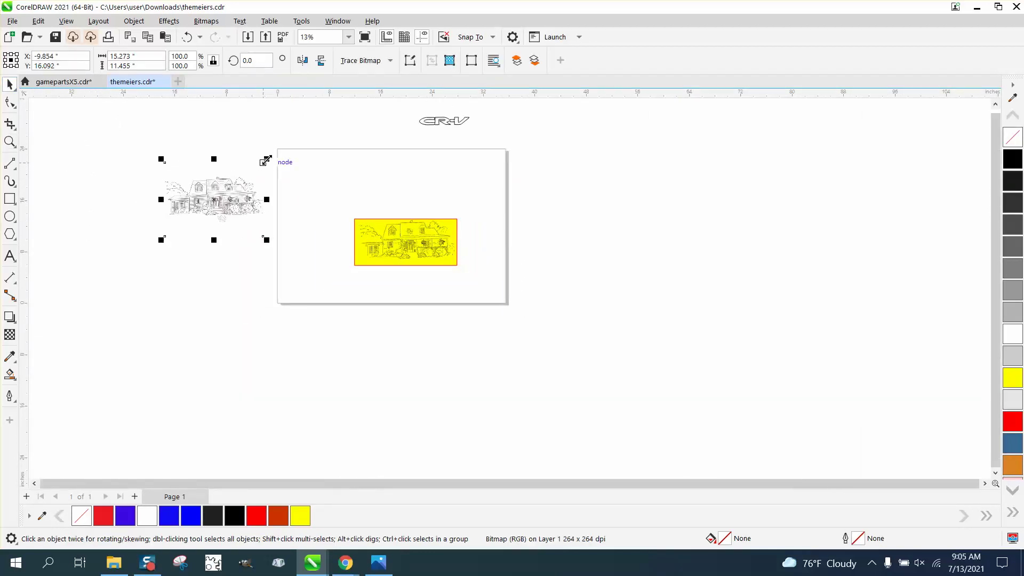
{"action": "left_click_drag", "start_coordinate": [266, 159], "coordinate": [305, 195]}
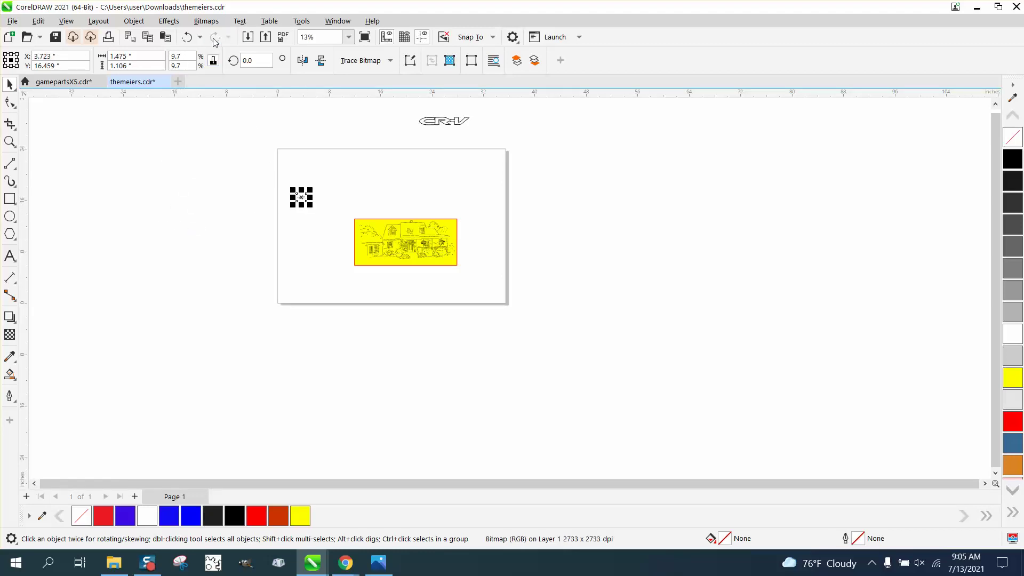
{"action": "left_click", "coordinate": [212, 23]}
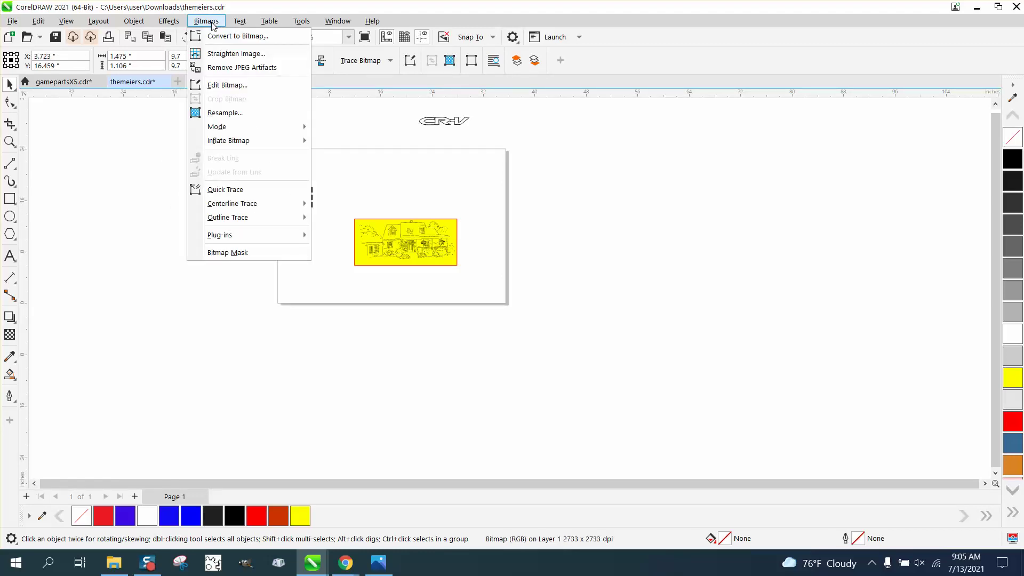
{"action": "left_click", "coordinate": [232, 114]}
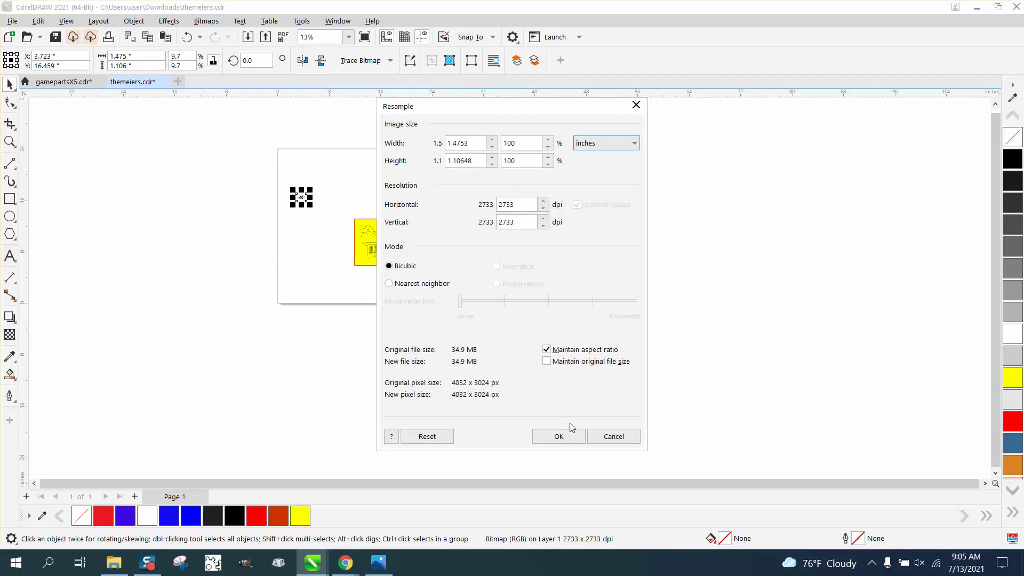
{"action": "left_click", "coordinate": [613, 438]}
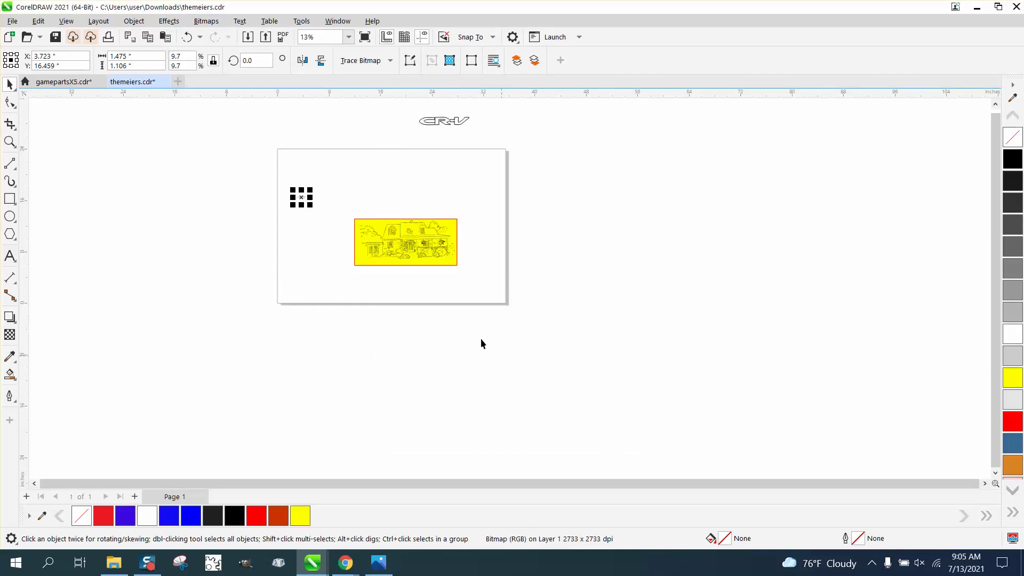
{"action": "left_click", "coordinate": [213, 22]}
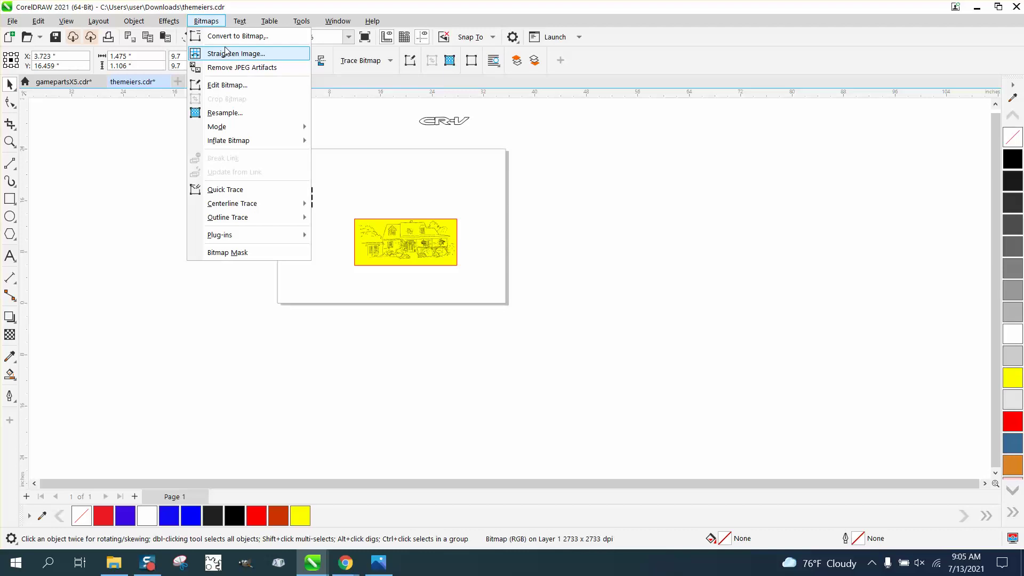
{"action": "left_click", "coordinate": [233, 36]}
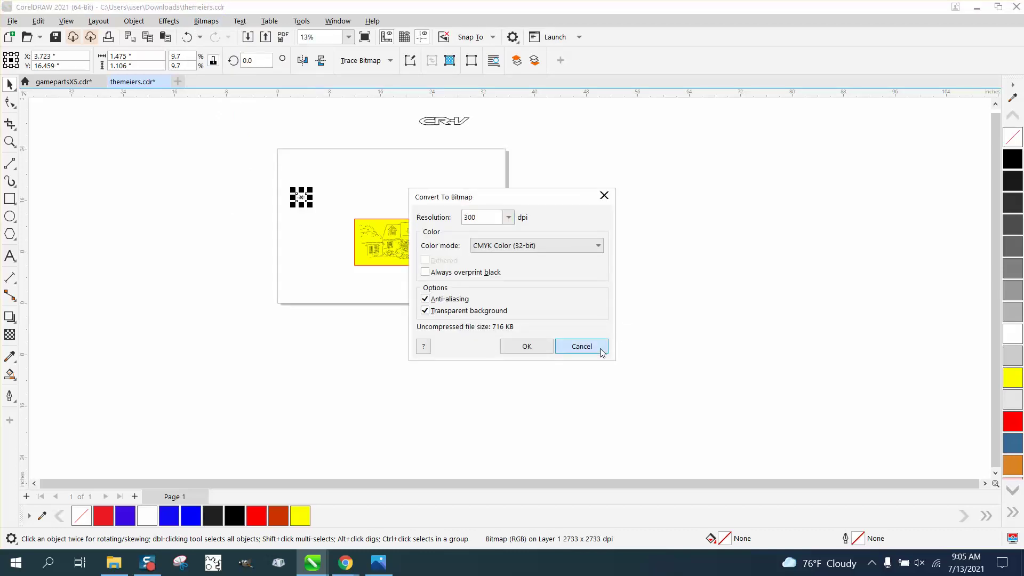
{"action": "left_click", "coordinate": [597, 347]}
Outline-trace the small house bitmap as Clipart, and enlarge the trace to about 49.75 × 20.02 in beside the page.
{"action": "left_click", "coordinate": [206, 21]}
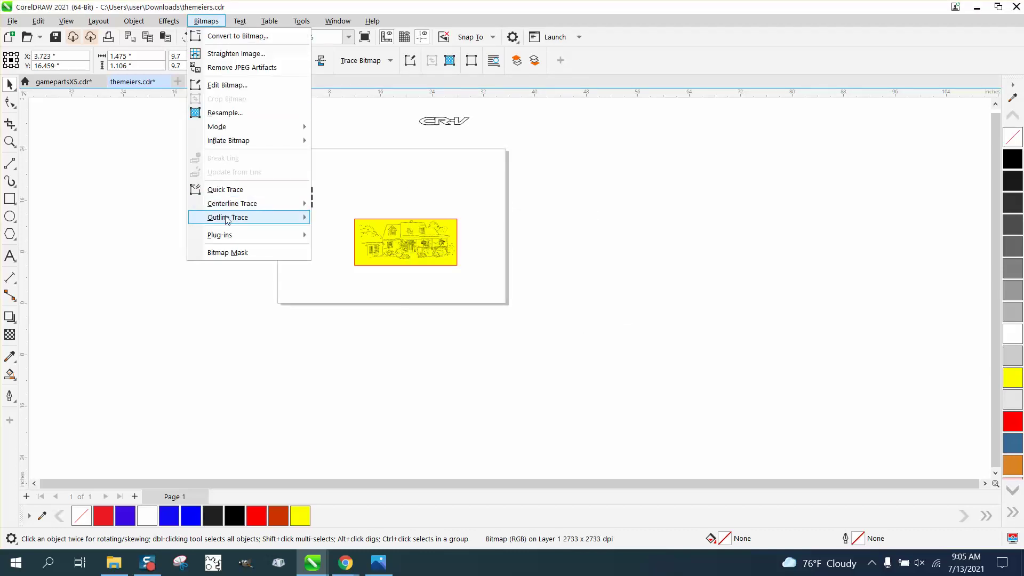
{"action": "mouse_move", "coordinate": [297, 217]}
{"action": "left_click", "coordinate": [332, 266]}
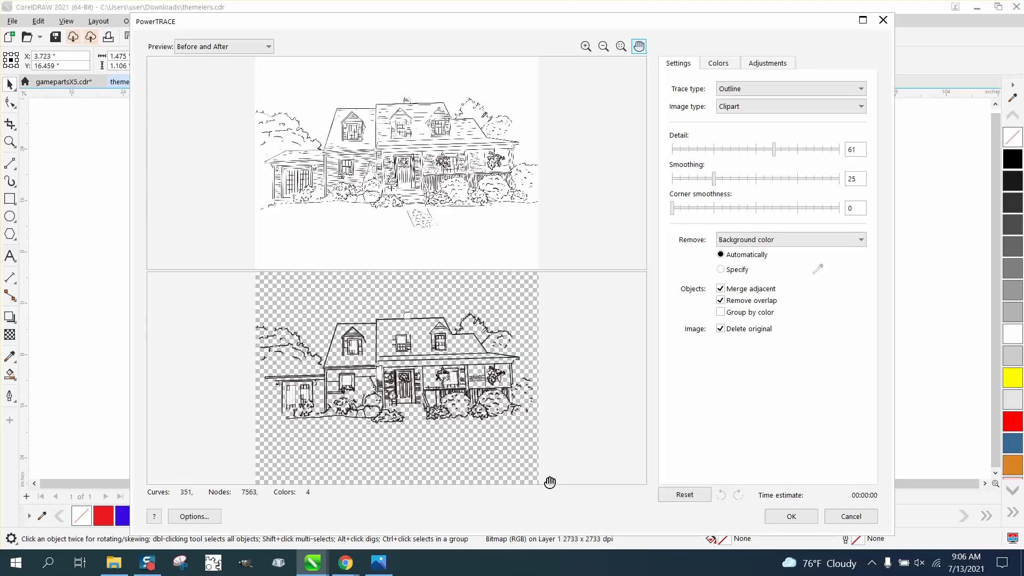
{"action": "left_click", "coordinate": [788, 518]}
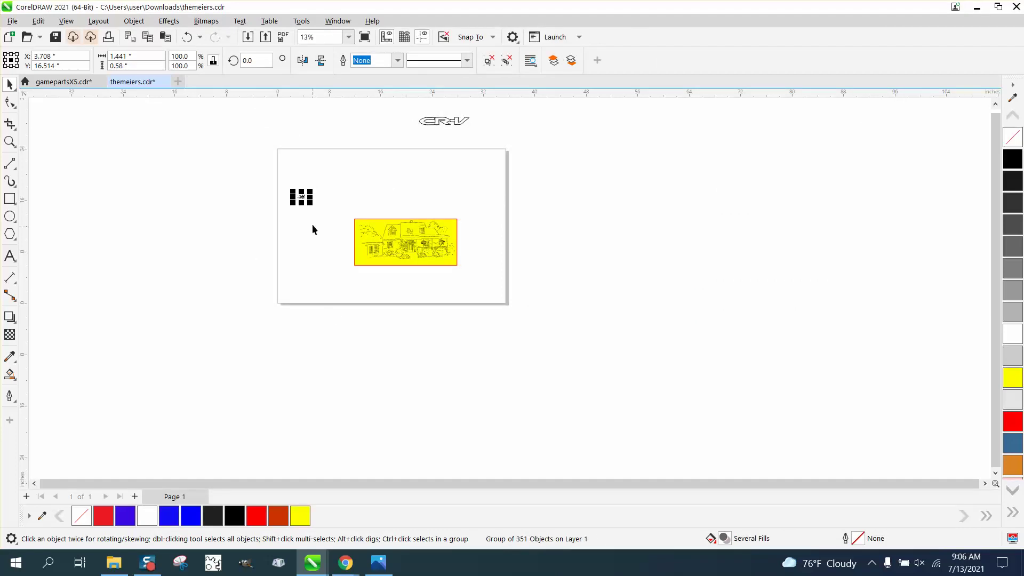
{"action": "mouse_move", "coordinate": [309, 202]}
{"action": "left_mouse_down"}
{"action": "mouse_move", "coordinate": [540, 199]}
{"action": "mouse_move", "coordinate": [708, 304]}
{"action": "mouse_move", "coordinate": [856, 375]}
{"action": "left_mouse_up"}
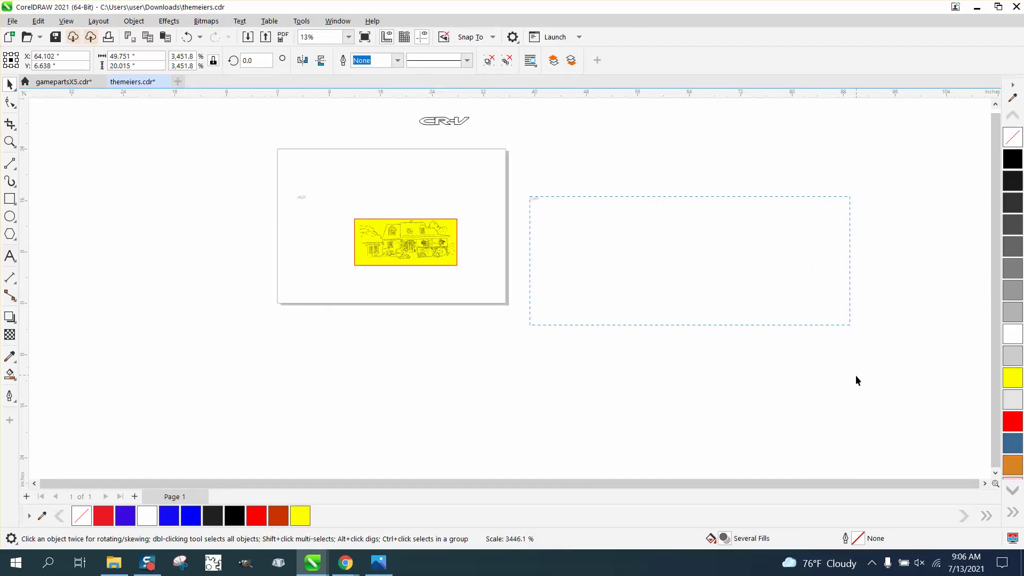
Compare the brick, lantern and door details of the enlarged house trace with those of the tiny house bitmap.
{"action": "left_click", "coordinate": [9, 141]}
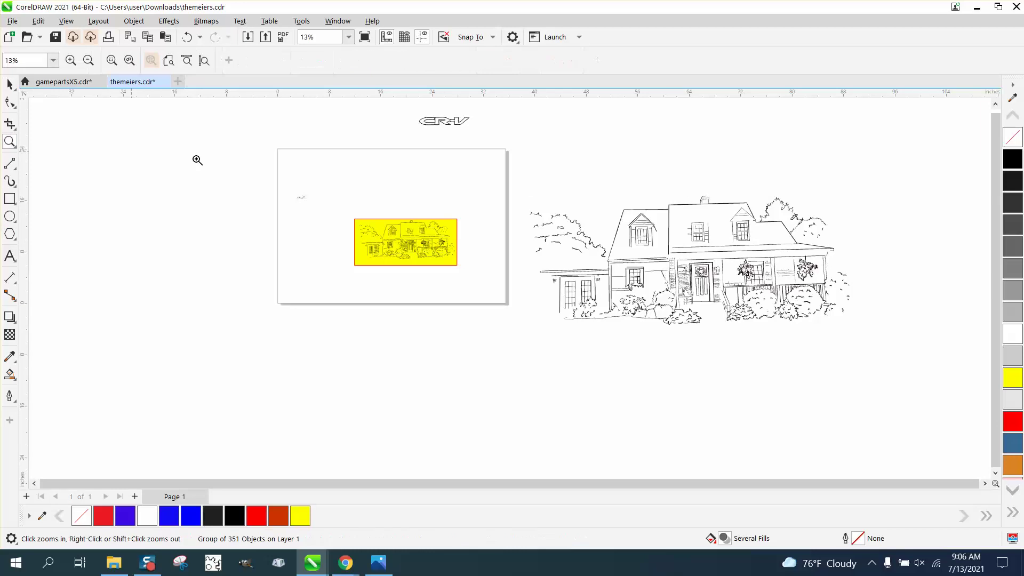
{"action": "left_click_drag", "start_coordinate": [673, 216], "coordinate": [759, 269]}
{"action": "scroll", "coordinate": [501, 303], "scroll_direction": "down", "scroll_amount": 3}
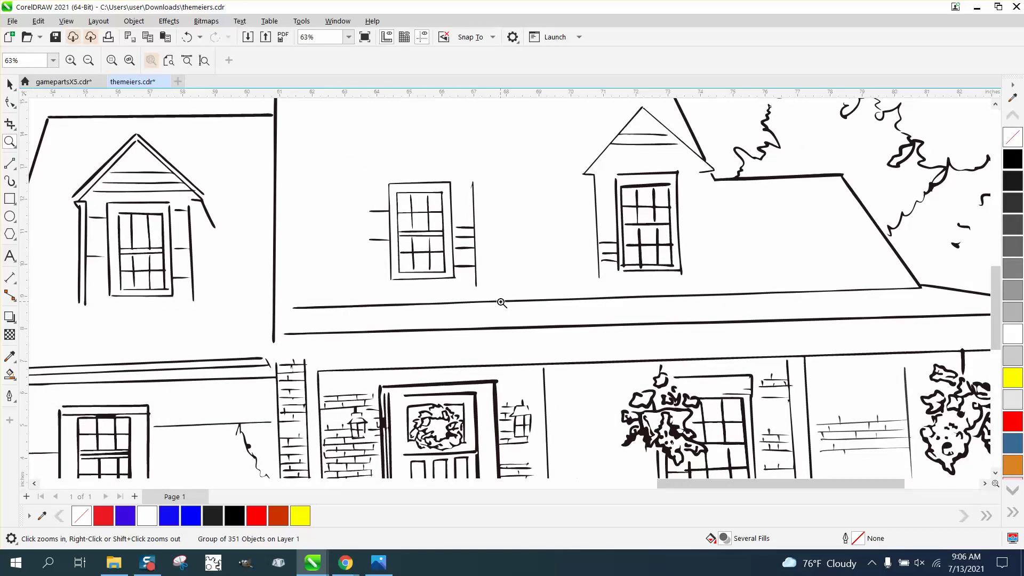
{"action": "left_click_drag", "start_coordinate": [368, 379], "coordinate": [449, 452]}
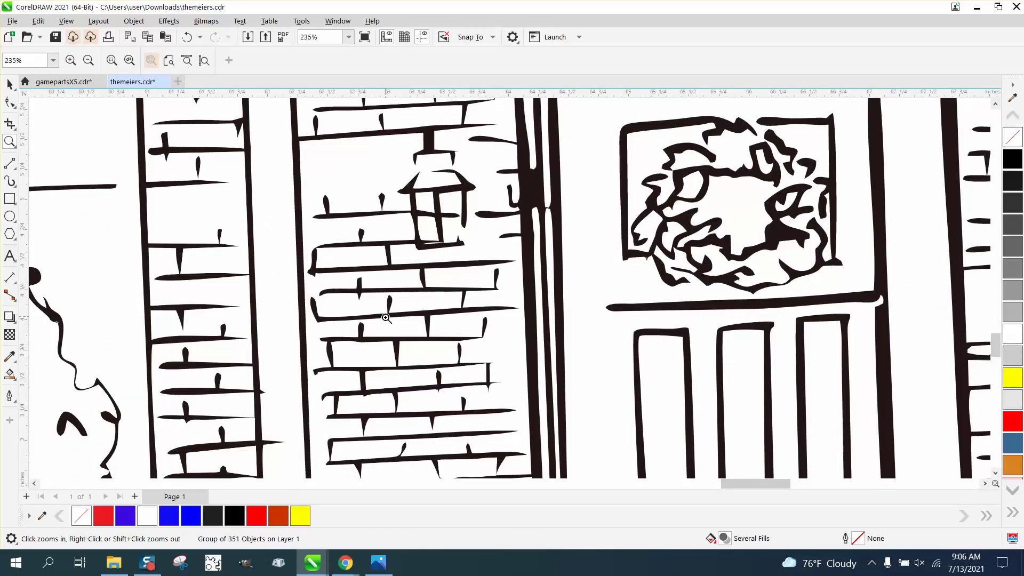
{"action": "scroll", "coordinate": [472, 296], "scroll_direction": "down", "scroll_amount": 2}
{"action": "scroll", "coordinate": [571, 316], "scroll_direction": "down", "scroll_amount": 4}
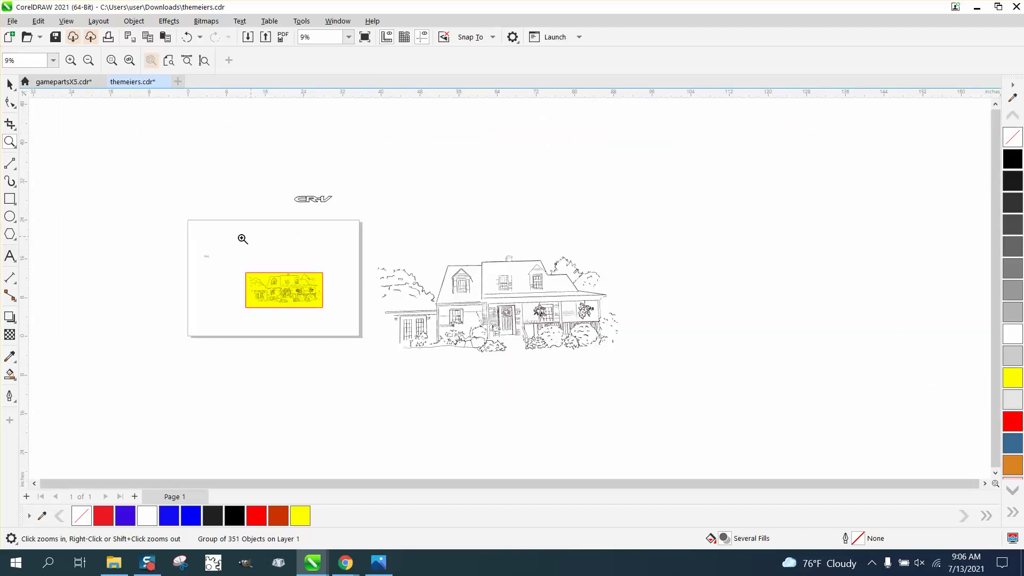
{"action": "left_click_drag", "start_coordinate": [202, 250], "coordinate": [215, 262]}
{"action": "left_click_drag", "start_coordinate": [384, 313], "coordinate": [441, 354]}
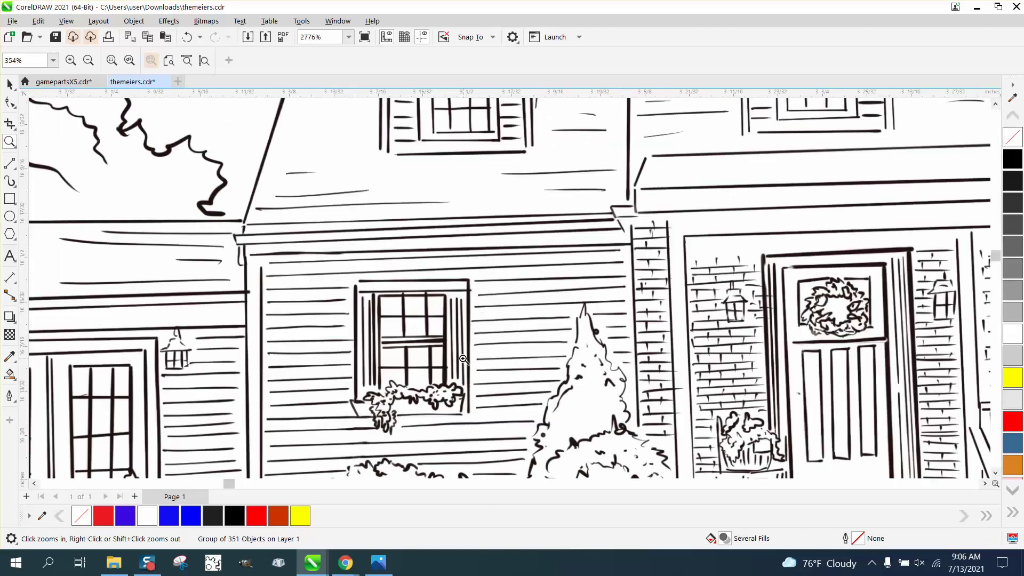
{"action": "left_click_drag", "start_coordinate": [675, 298], "coordinate": [762, 376]}
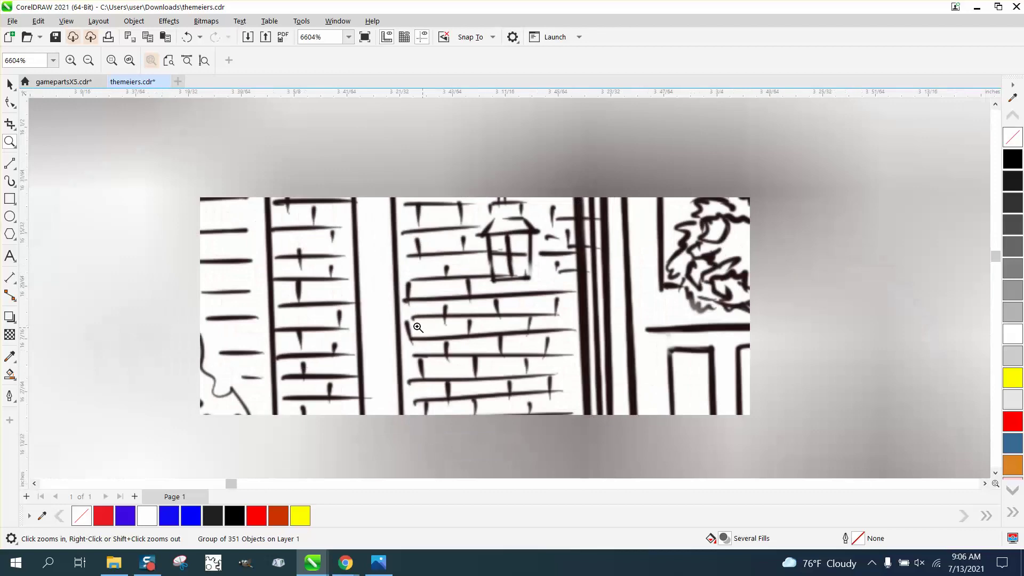
{"action": "right_click", "coordinate": [440, 335]}
{"action": "right_click", "coordinate": [336, 306]}
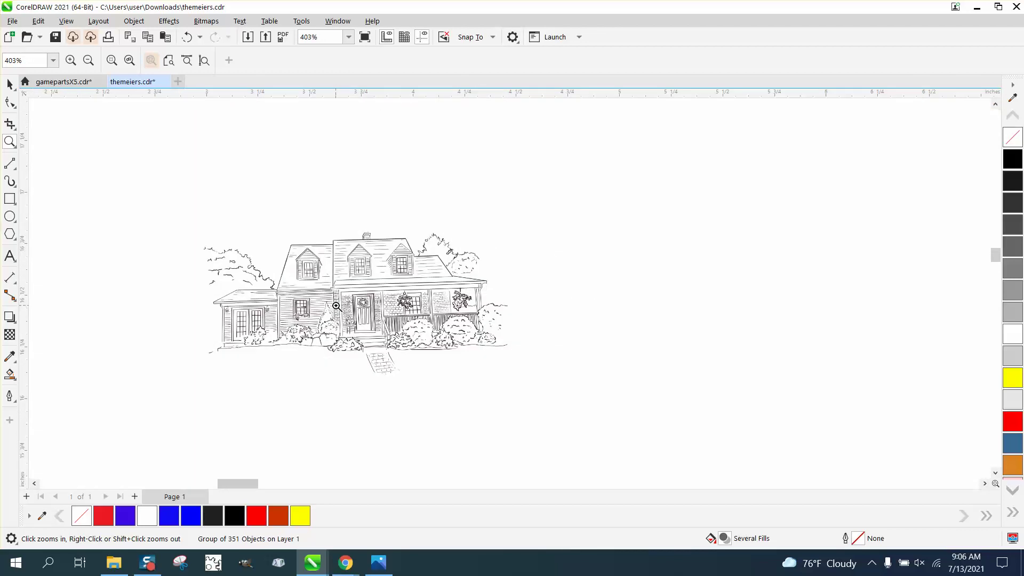
Delete the yellow rectangle behind the house drawing on the page.
{"action": "left_click", "coordinate": [9, 84]}
{"action": "scroll", "coordinate": [321, 272], "scroll_direction": "down", "scroll_amount": 5}
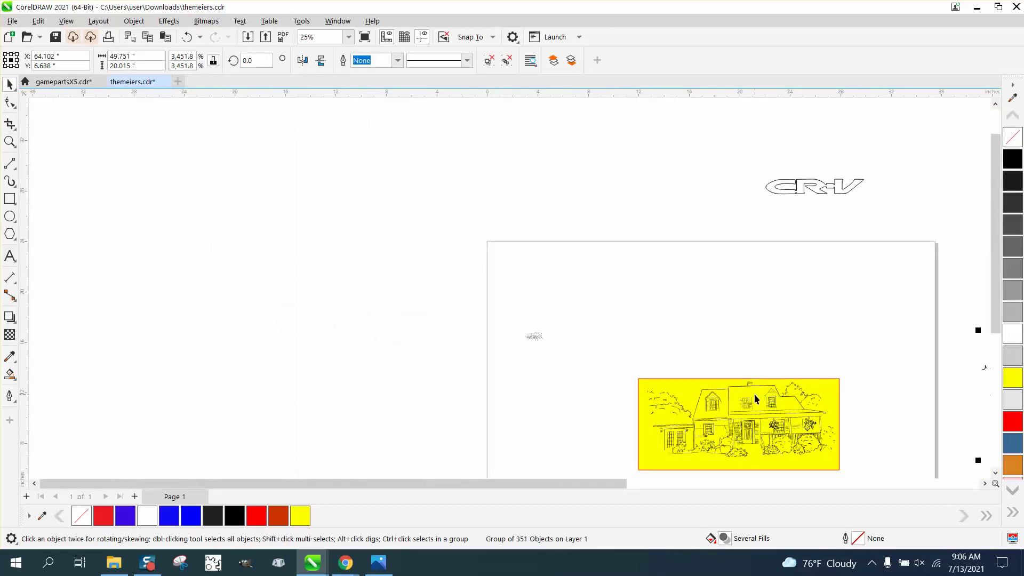
{"action": "left_click", "coordinate": [756, 394]}
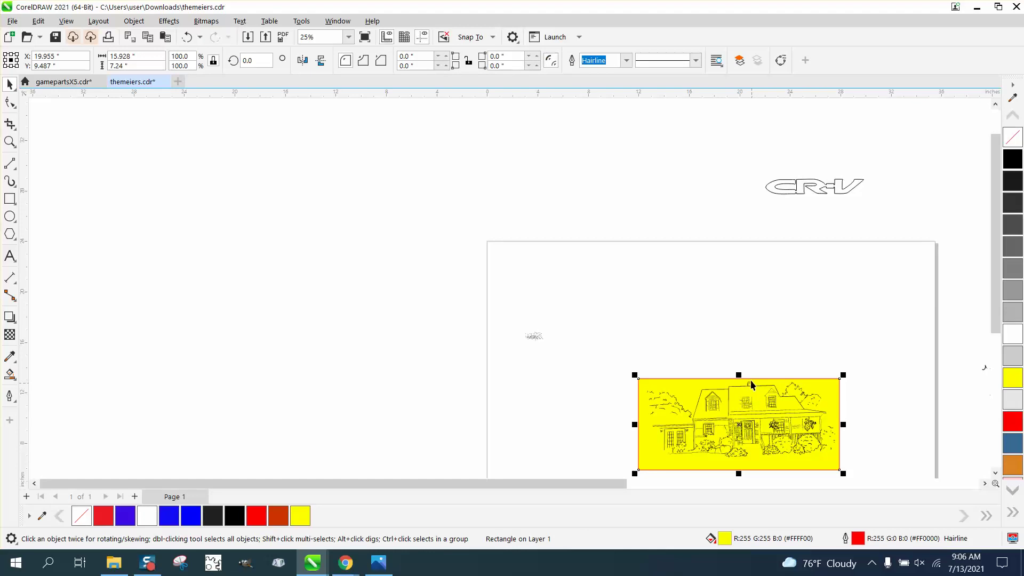
{"action": "left_click_drag", "start_coordinate": [751, 384], "coordinate": [731, 294]}
{"action": "key", "text": "Delete"}
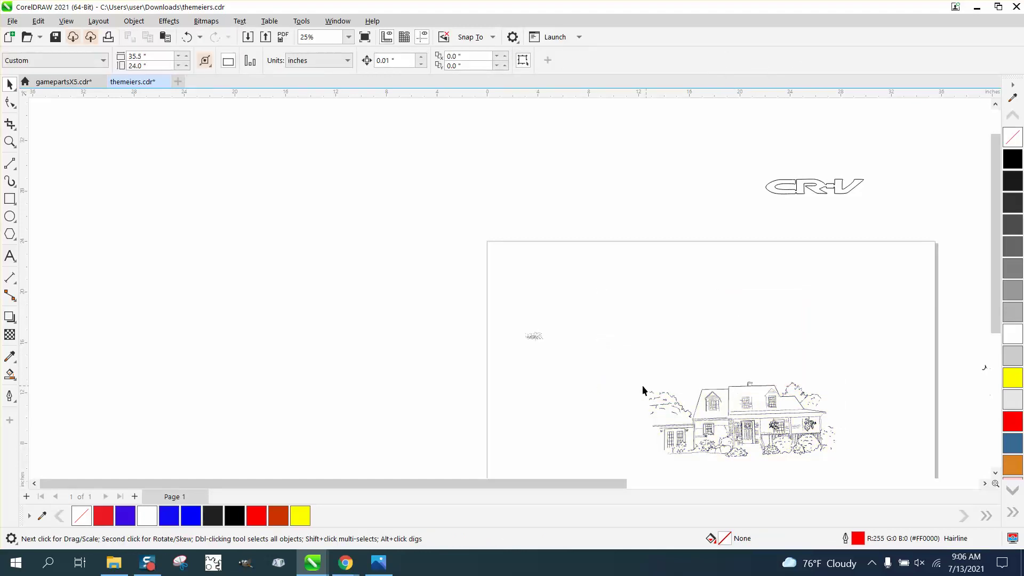
Set the enlarged house trace's width to 14.92 in and place it on the page above the other house drawing.
{"action": "left_click_drag", "start_coordinate": [804, 470], "coordinate": [882, 476]}
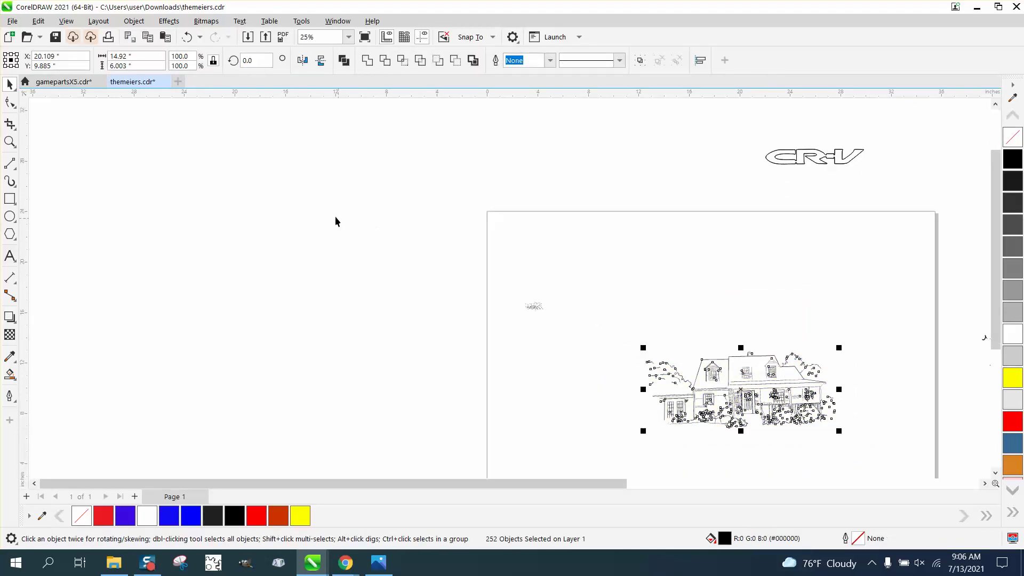
{"action": "left_click", "coordinate": [254, 174]}
{"action": "scroll", "coordinate": [280, 194], "scroll_direction": "down", "scroll_amount": 2}
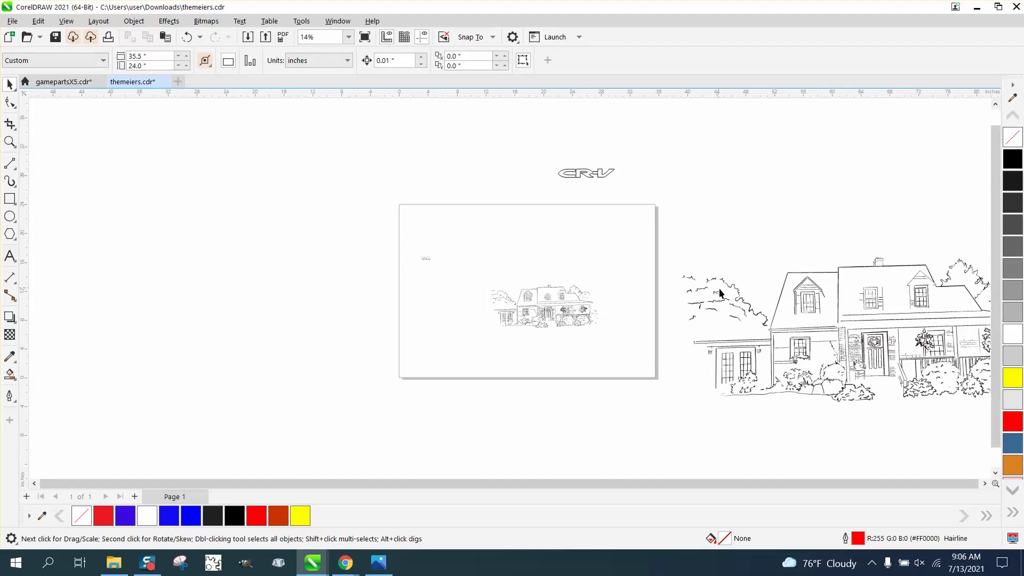
{"action": "left_click", "coordinate": [736, 294]}
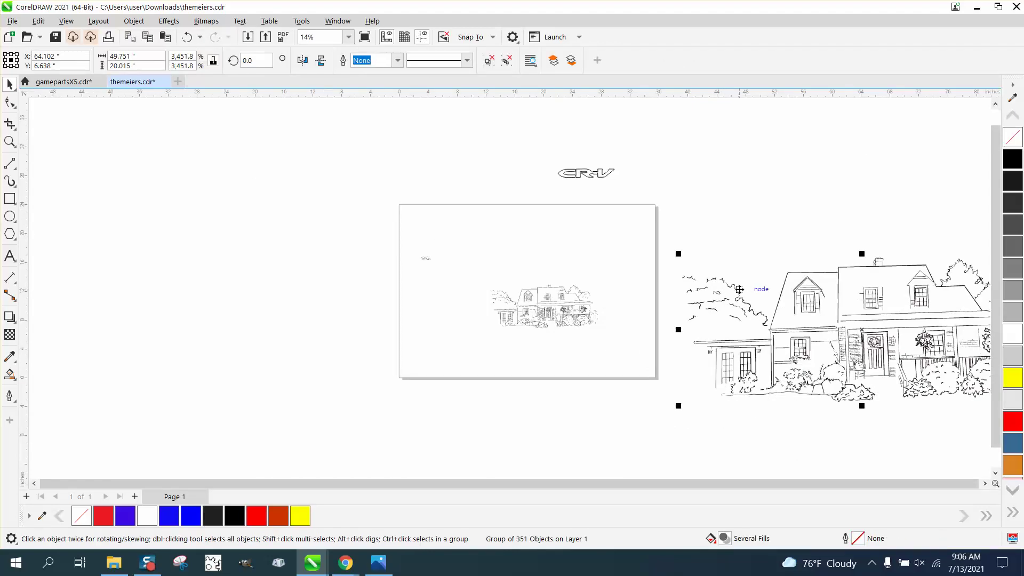
{"action": "left_click", "coordinate": [133, 56]}
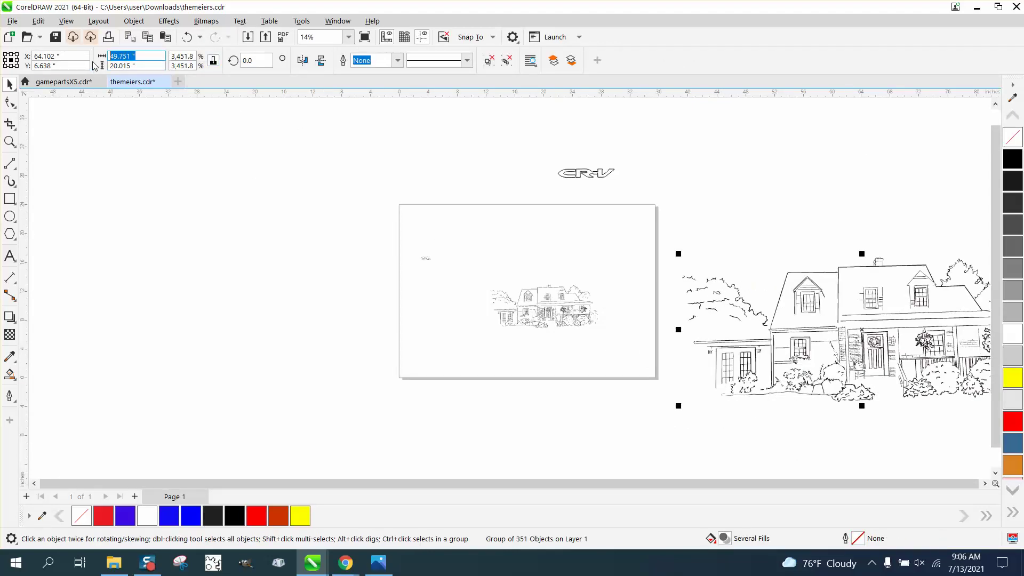
{"action": "type", "text": "14.92"}
{"action": "key", "text": "Return"}
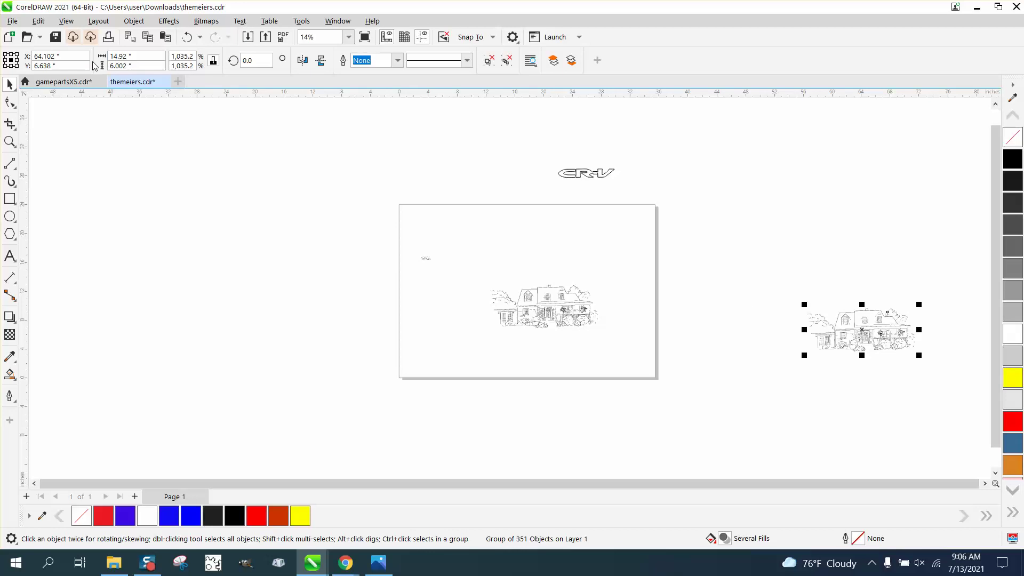
{"action": "scroll", "coordinate": [523, 134], "scroll_direction": "up", "scroll_amount": 1}
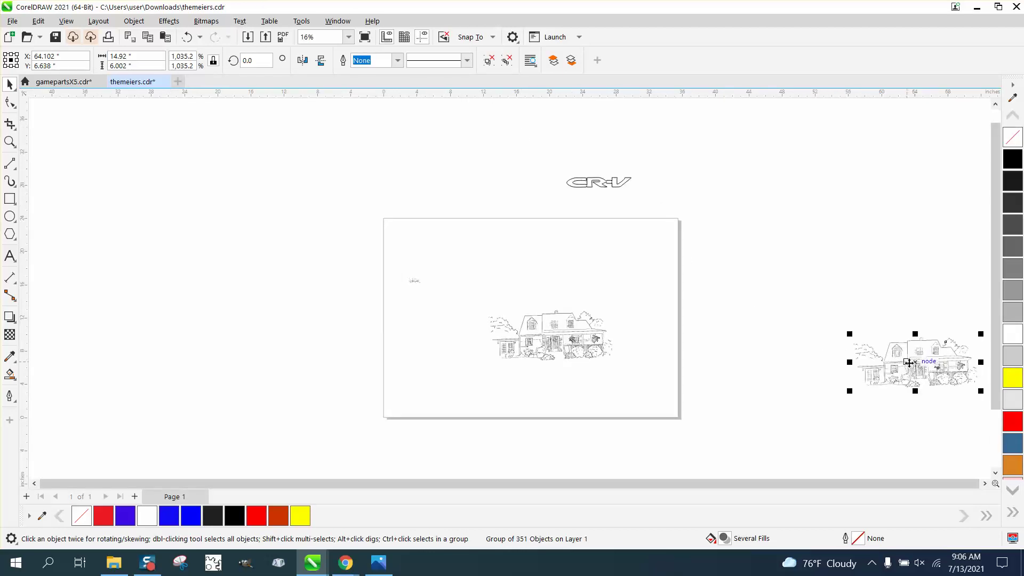
{"action": "left_click_drag", "start_coordinate": [914, 363], "coordinate": [475, 256]}
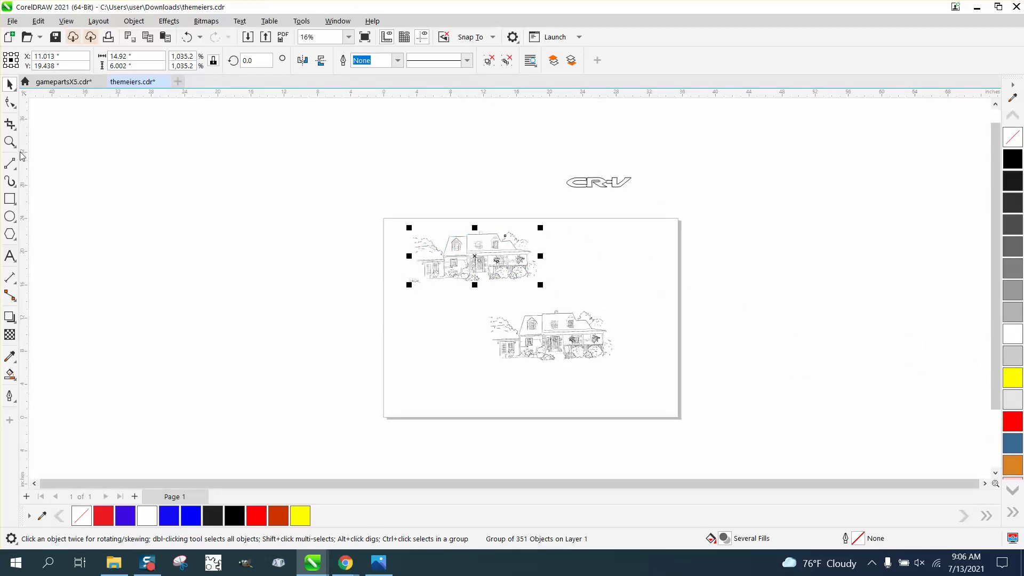
Draw a rectangle about 17.8 × 7.7 in around the upper house trace and fill it with yellow.
{"action": "left_click", "coordinate": [10, 199]}
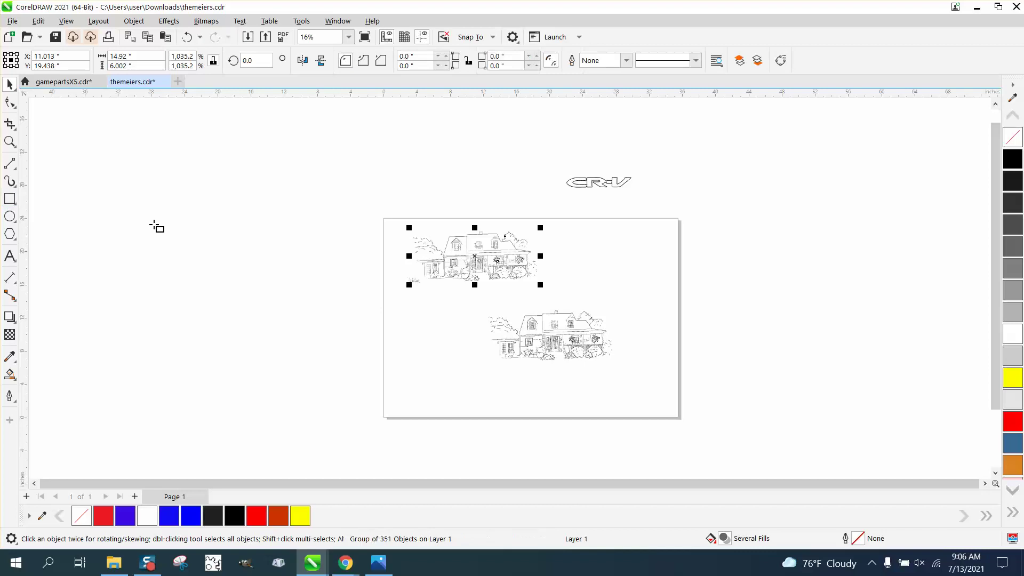
{"action": "left_click_drag", "start_coordinate": [397, 224], "coordinate": [544, 288]}
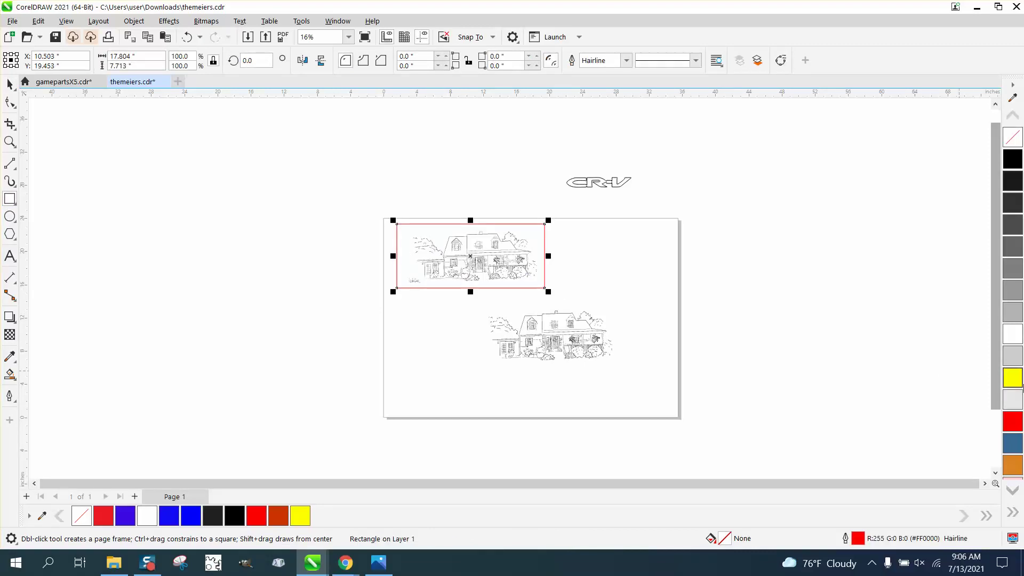
{"action": "left_click", "coordinate": [1013, 378]}
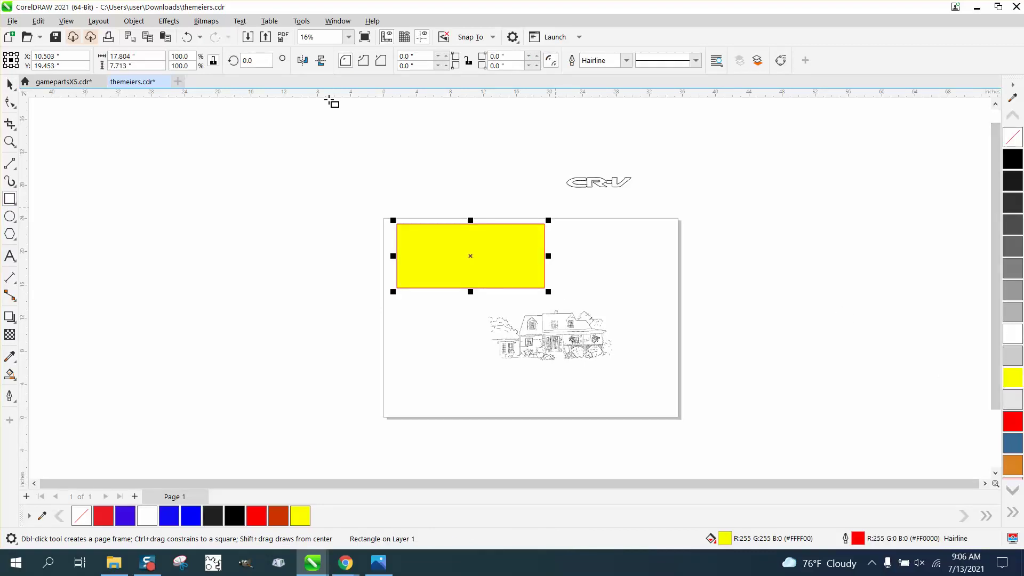
Send the yellow rectangle to the back of the page, behind the upper house trace.
{"action": "left_click", "coordinate": [138, 22]}
{"action": "mouse_move", "coordinate": [153, 217]}
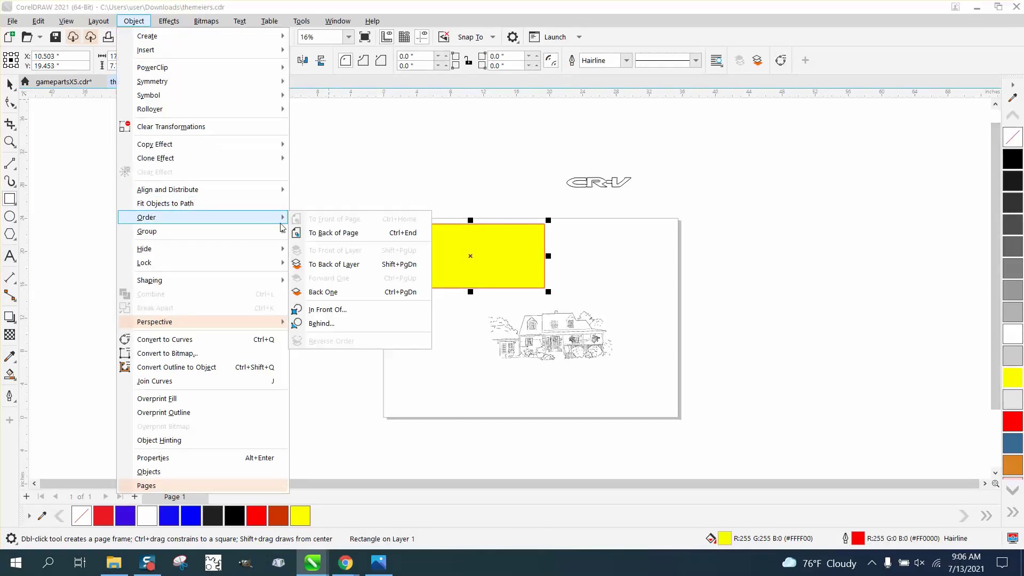
{"action": "left_click", "coordinate": [307, 234]}
Delete the tiny house bitmap lying on the lower-left corner of the yellow rectangle.
{"action": "left_click", "coordinate": [11, 148]}
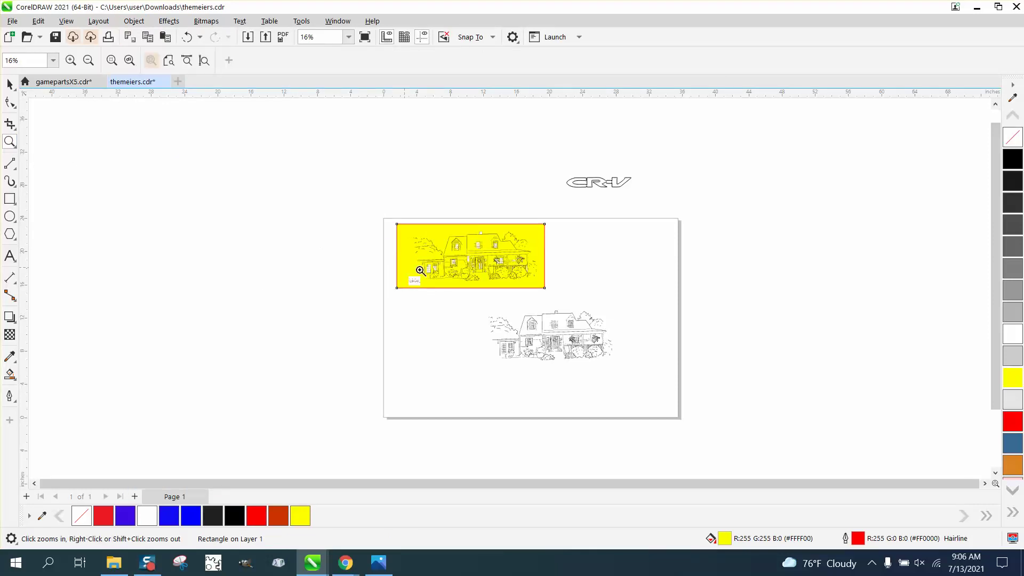
{"action": "left_click_drag", "start_coordinate": [416, 270], "coordinate": [480, 303]}
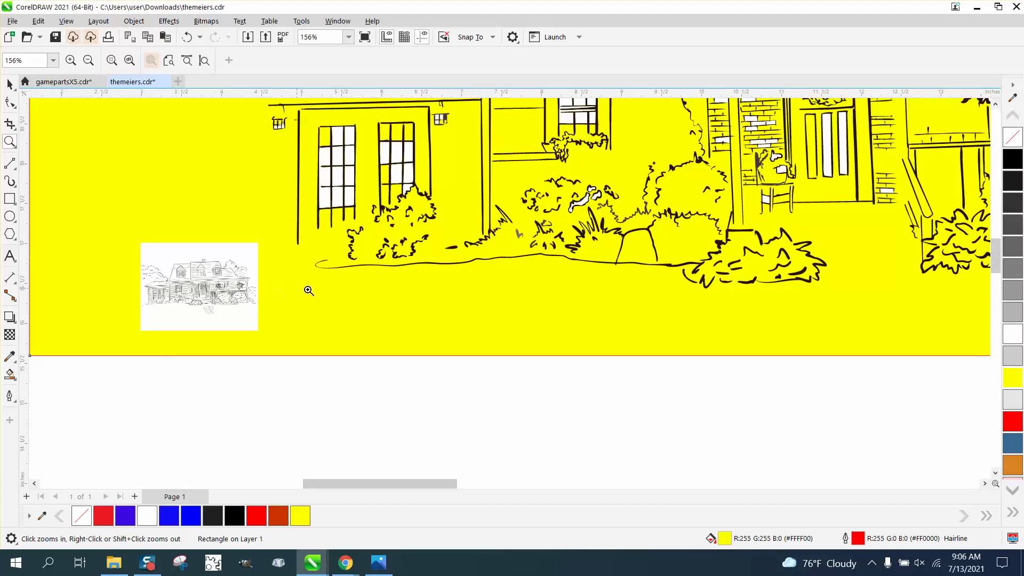
{"action": "scroll", "coordinate": [427, 207], "scroll_direction": "down", "scroll_amount": 2}
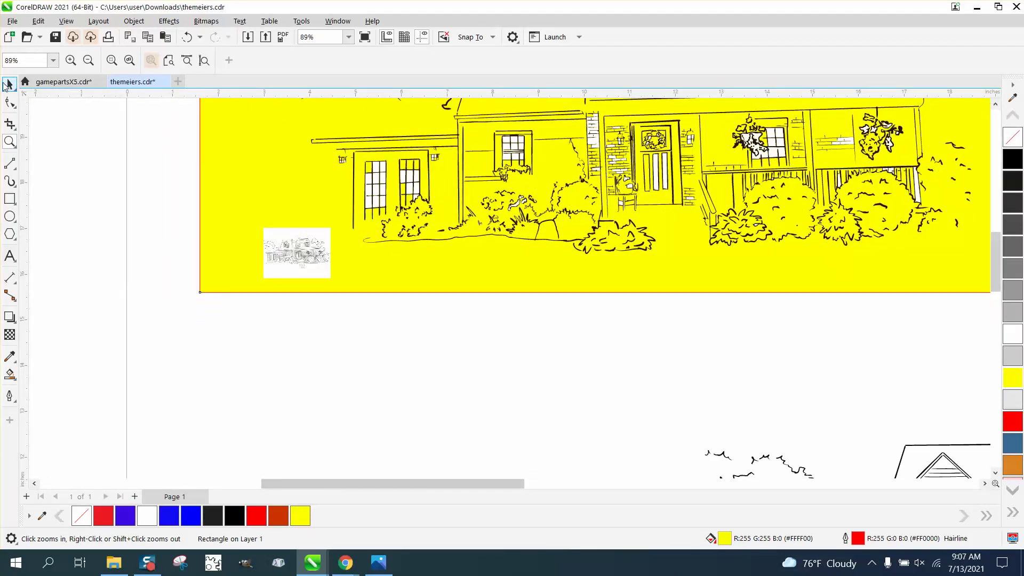
{"action": "key", "text": "space"}
{"action": "left_click_drag", "start_coordinate": [144, 184], "coordinate": [343, 310]}
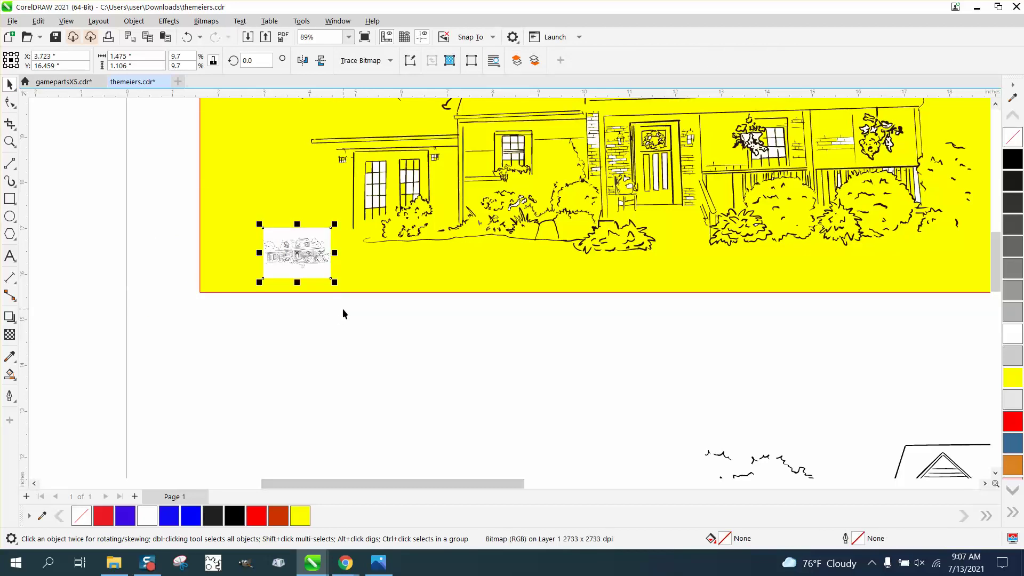
{"action": "key", "text": "Delete"}
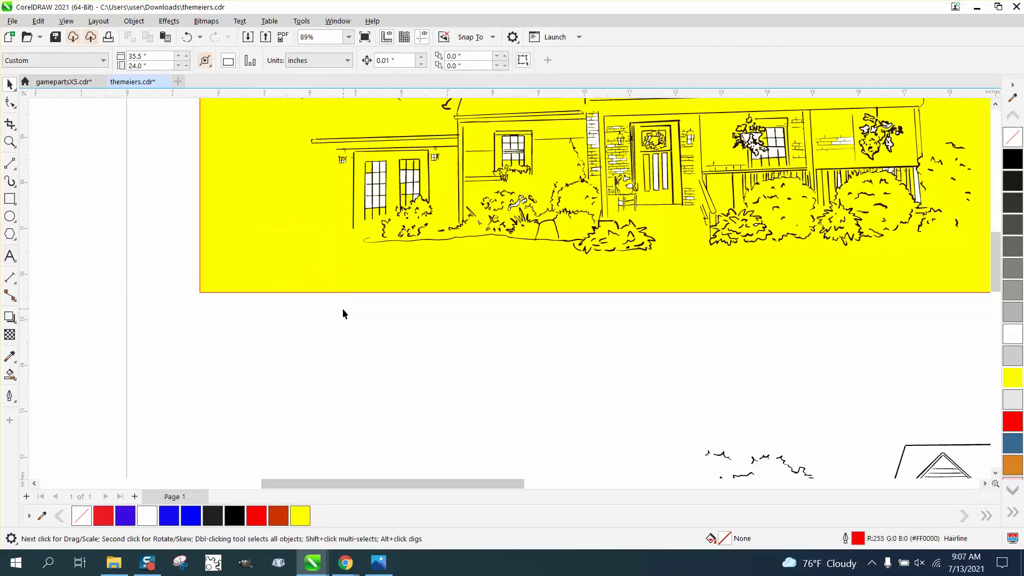
Ungroup all objects of the house trace on the yellow background and clear the selection.
{"action": "left_click", "coordinate": [382, 186]}
{"action": "left_click", "coordinate": [134, 20]}
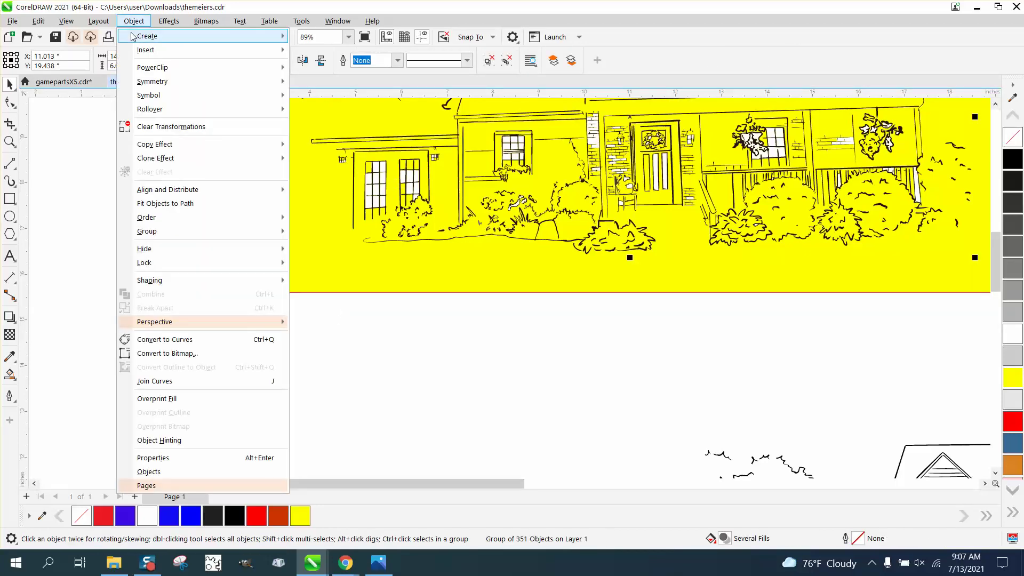
{"action": "mouse_move", "coordinate": [173, 232]}
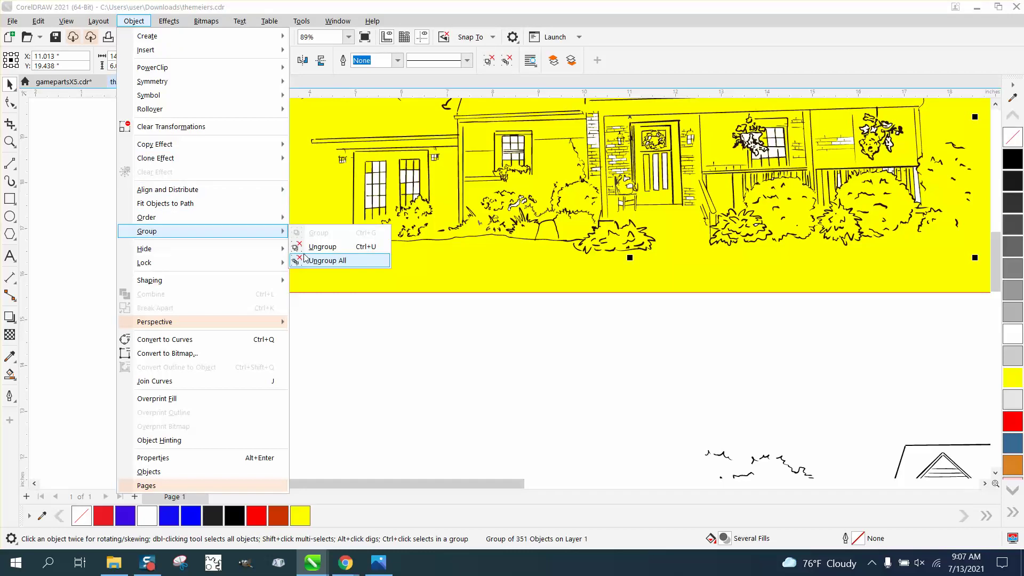
{"action": "left_click", "coordinate": [323, 260]}
{"action": "left_click", "coordinate": [348, 306]}
Delete white pane shapes one at a time from the leftmost window of the house trace.
{"action": "left_click", "coordinate": [371, 206]}
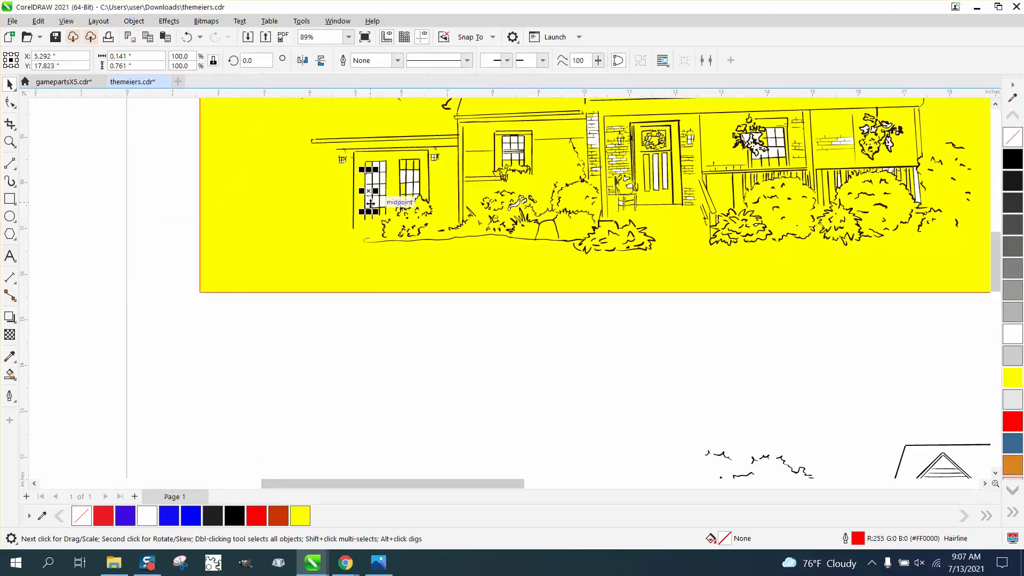
{"action": "left_click", "coordinate": [374, 205]}
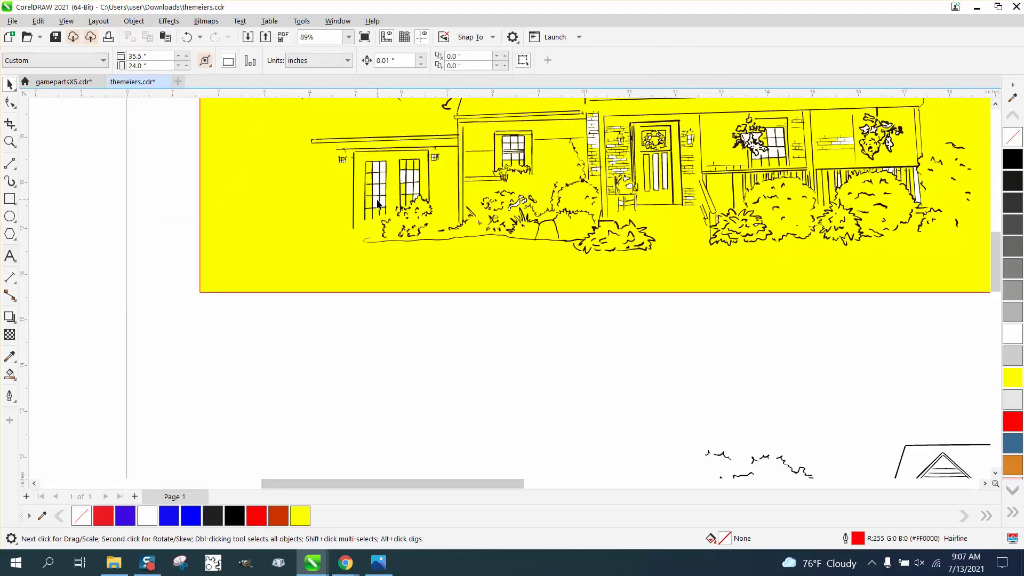
{"action": "left_click", "coordinate": [383, 195]}
{"action": "key", "text": "Delete"}
Delete the other house drawing below the yellow rectangle.
{"action": "scroll", "coordinate": [322, 203], "scroll_direction": "down", "scroll_amount": 4}
{"action": "scroll", "coordinate": [313, 203], "scroll_direction": "down", "scroll_amount": 1}
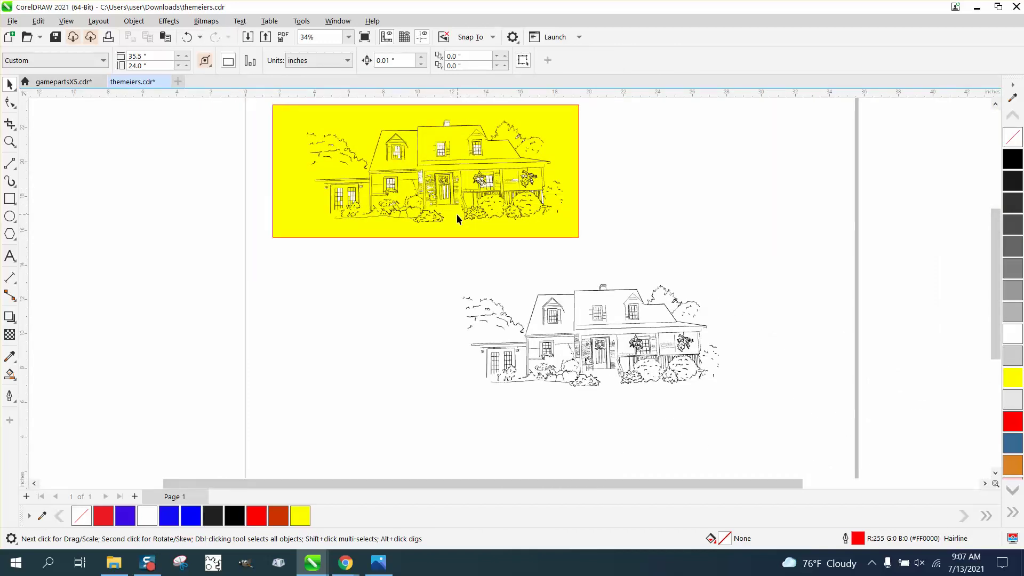
{"action": "scroll", "coordinate": [456, 213], "scroll_direction": "down", "scroll_amount": 2}
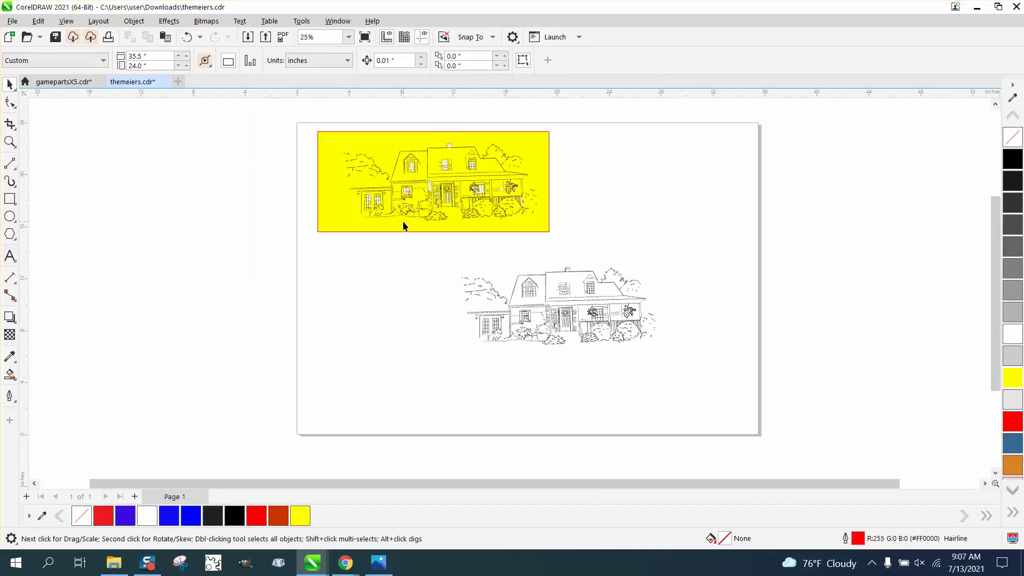
{"action": "left_click_drag", "start_coordinate": [692, 379], "coordinate": [693, 376]}
{"action": "key", "text": "Delete"}
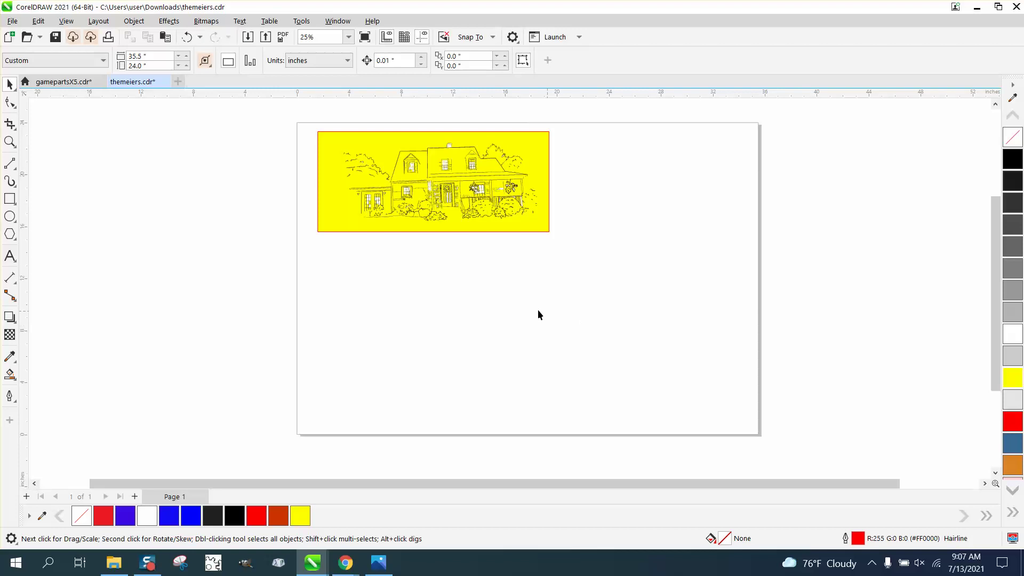
Move the CR-V lettering farther to the right, well clear of the page.
{"action": "scroll", "coordinate": [542, 288], "scroll_direction": "down", "scroll_amount": 1}
{"action": "left_click_drag", "start_coordinate": [543, 136], "coordinate": [655, 174]}
{"action": "left_click_drag", "start_coordinate": [601, 152], "coordinate": [886, 149]}
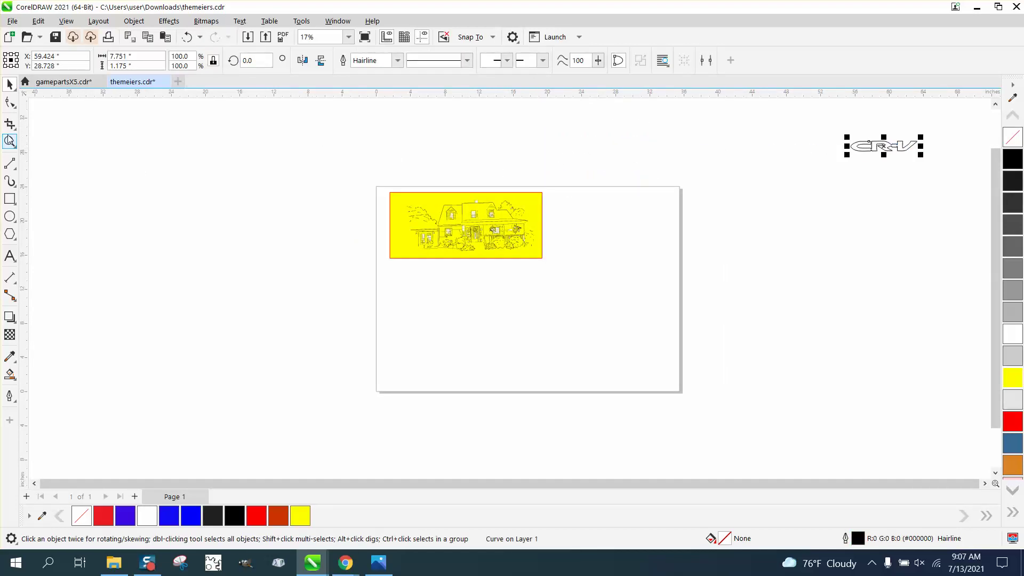
Select all pieces of the house trace without the yellow rectangle and open Find and Replace for them.
{"action": "key", "text": "z"}
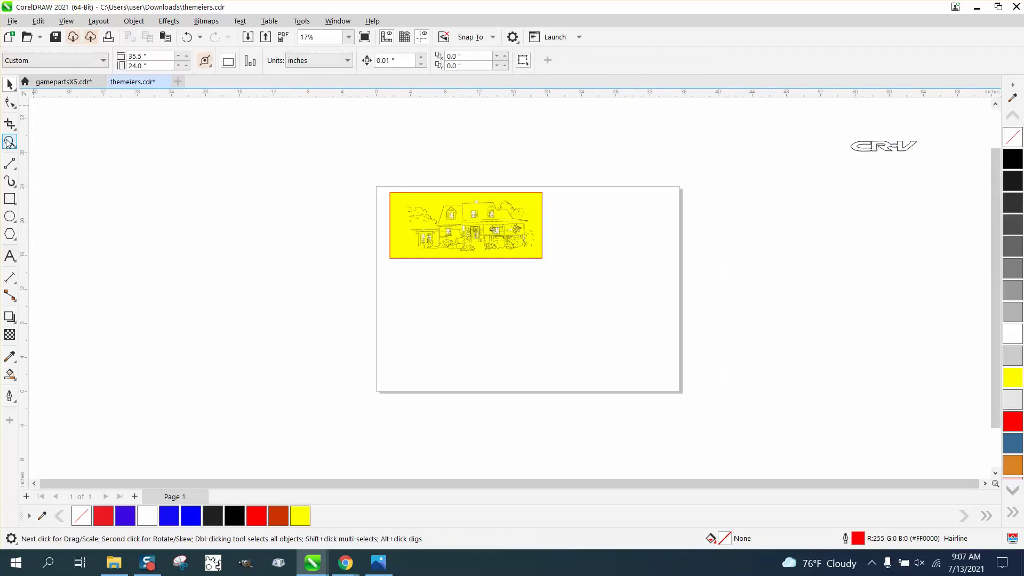
{"action": "left_click_drag", "start_coordinate": [352, 176], "coordinate": [587, 290]}
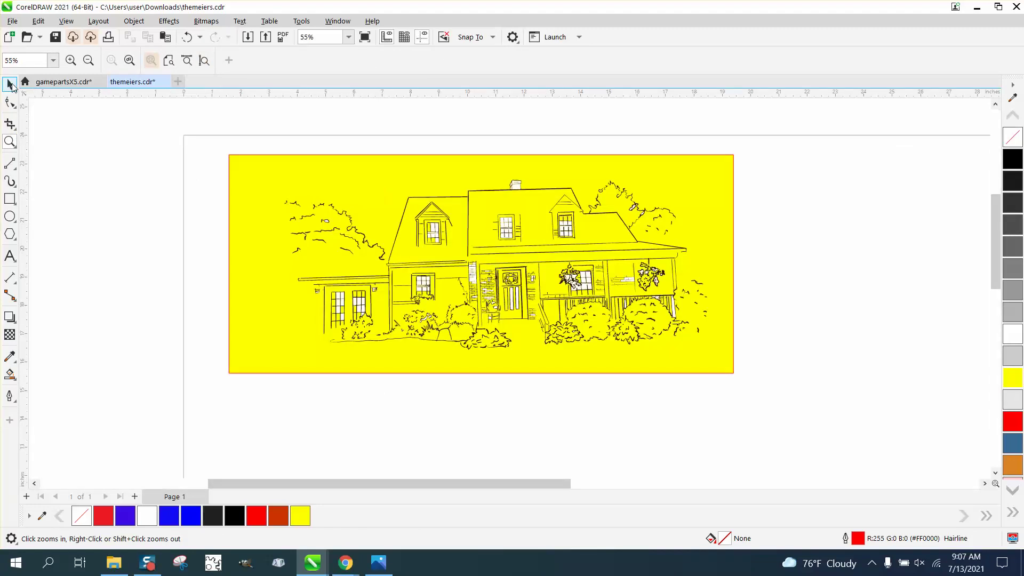
{"action": "left_click", "coordinate": [10, 84]}
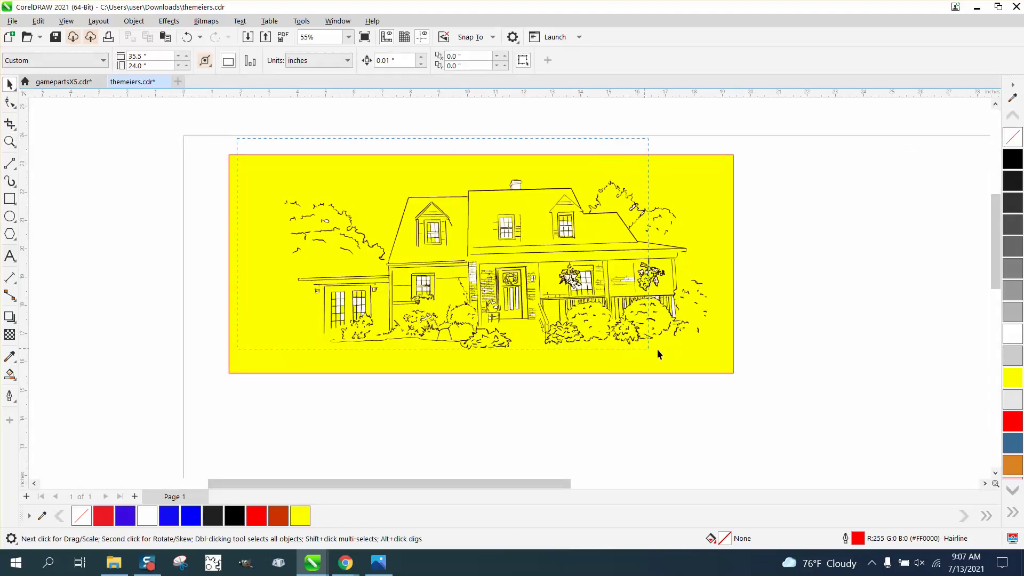
{"action": "left_click_drag", "start_coordinate": [658, 354], "coordinate": [728, 381]}
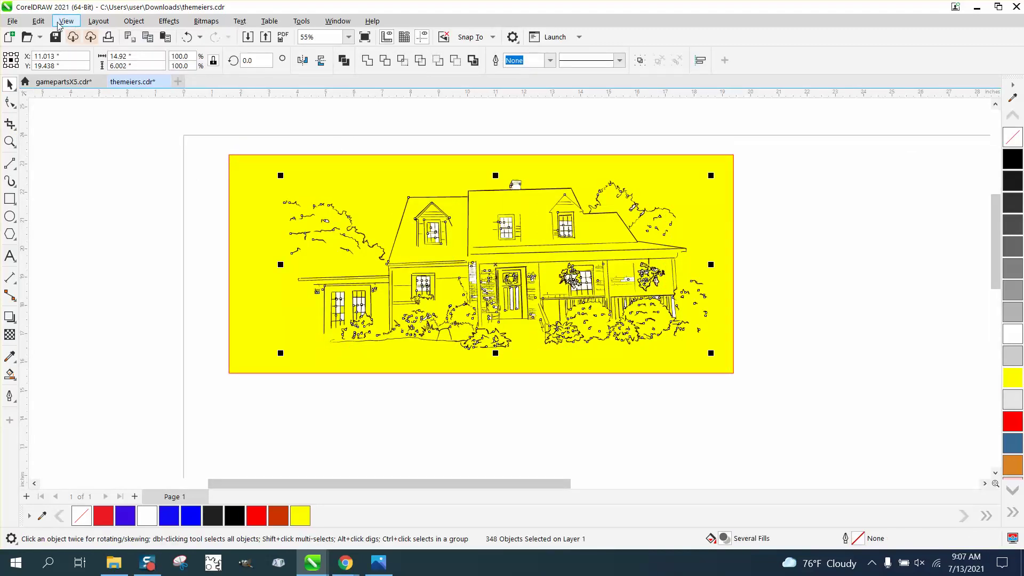
{"action": "left_click", "coordinate": [38, 21]}
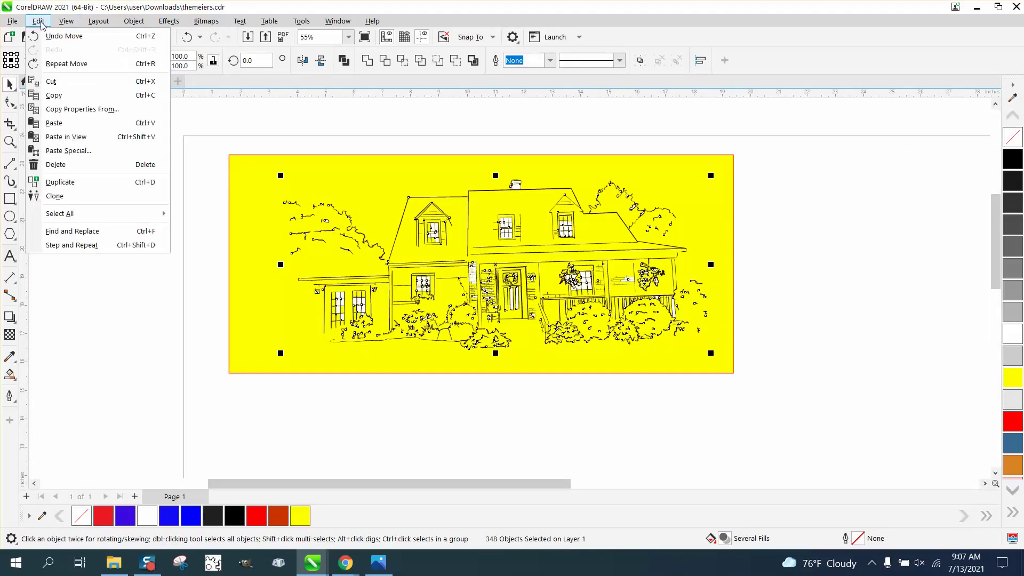
{"action": "left_click", "coordinate": [73, 231]}
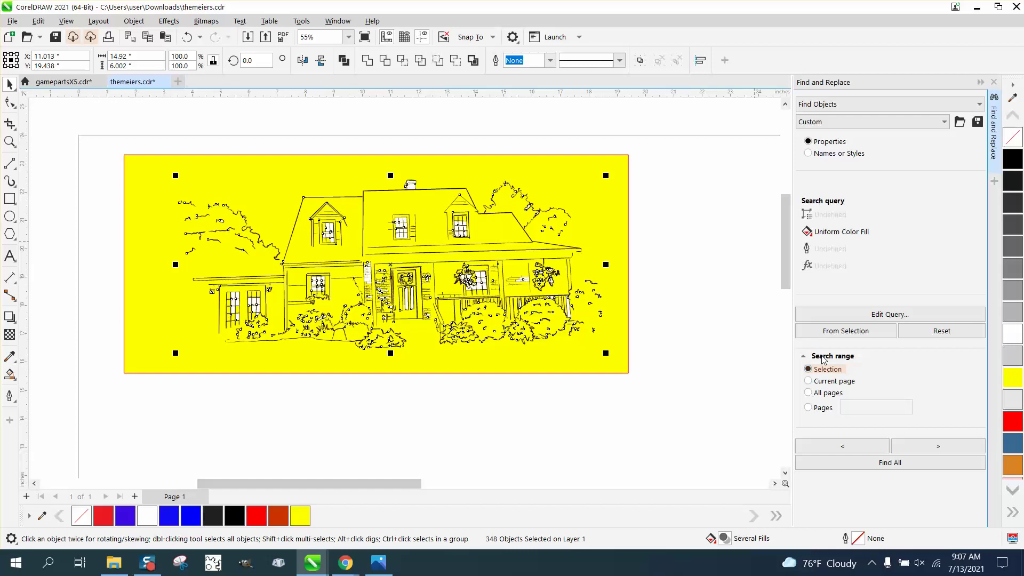
Define the find query as a uniform color fill of #FEFEFE, sampled from a white window pane of the house.
{"action": "left_click", "coordinate": [897, 316]}
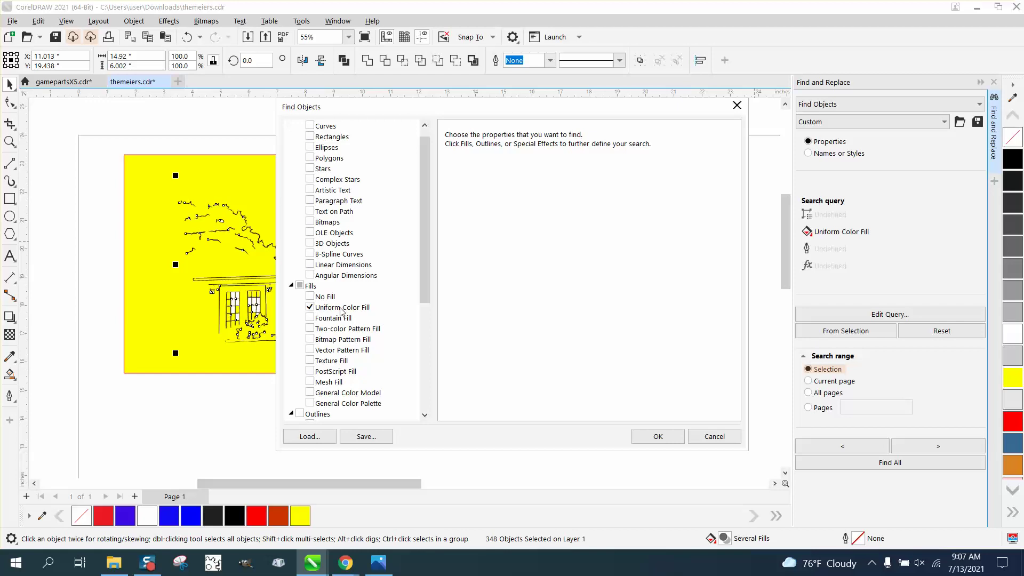
{"action": "left_click_drag", "start_coordinate": [439, 114], "coordinate": [544, 117]}
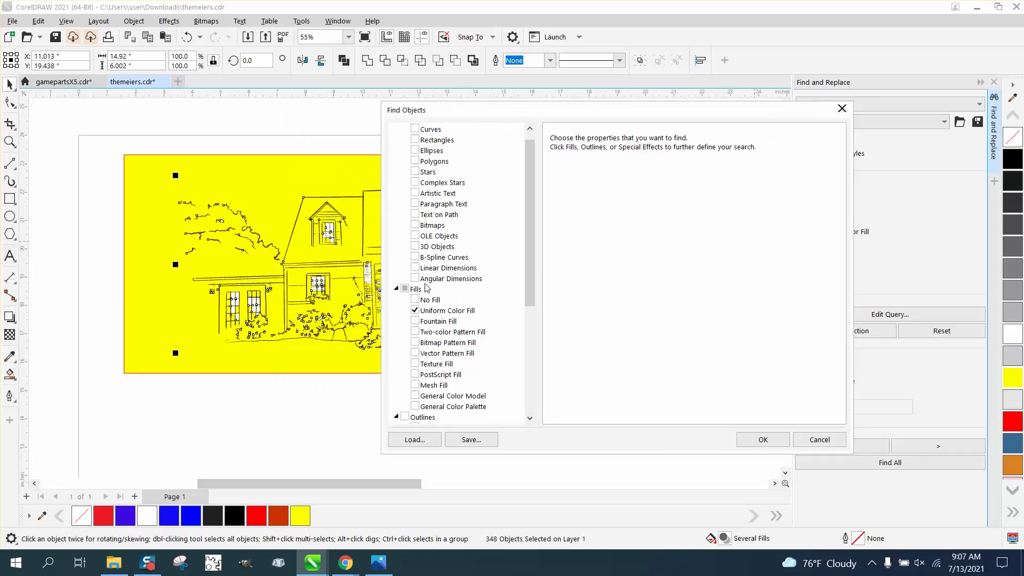
{"action": "left_click", "coordinate": [442, 313]}
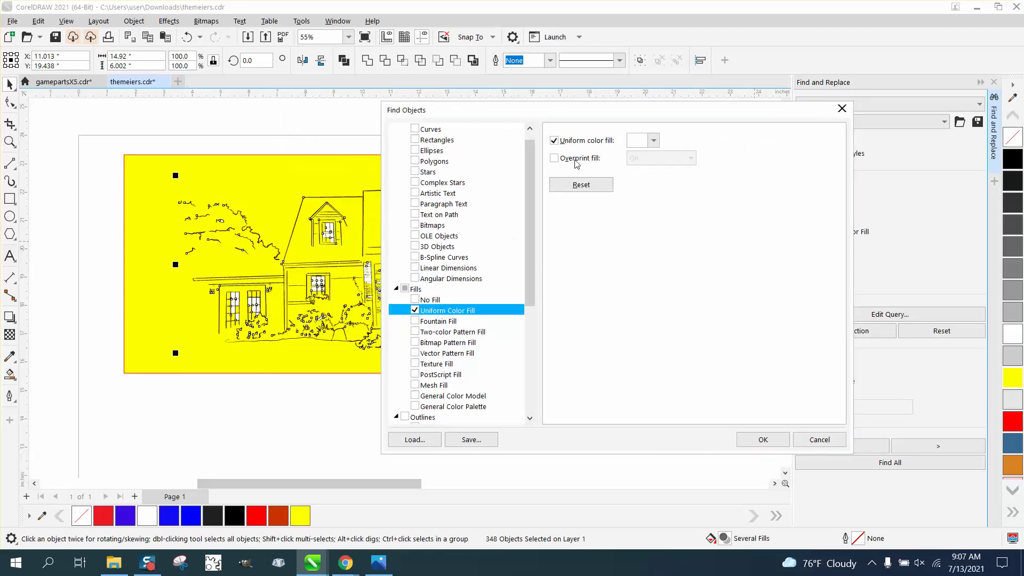
{"action": "left_click", "coordinate": [654, 142]}
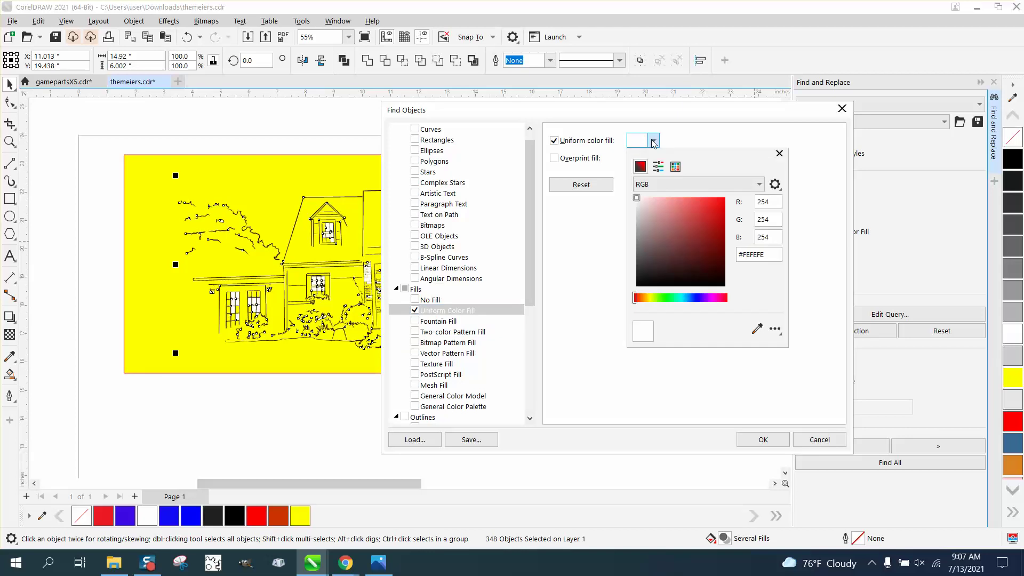
{"action": "left_click", "coordinate": [757, 329]}
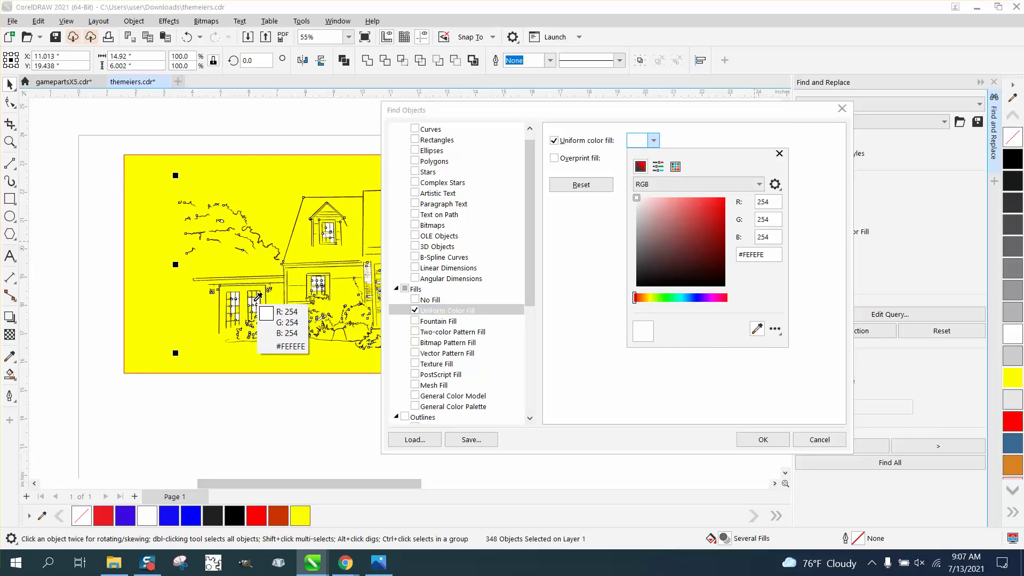
{"action": "left_click", "coordinate": [257, 299]}
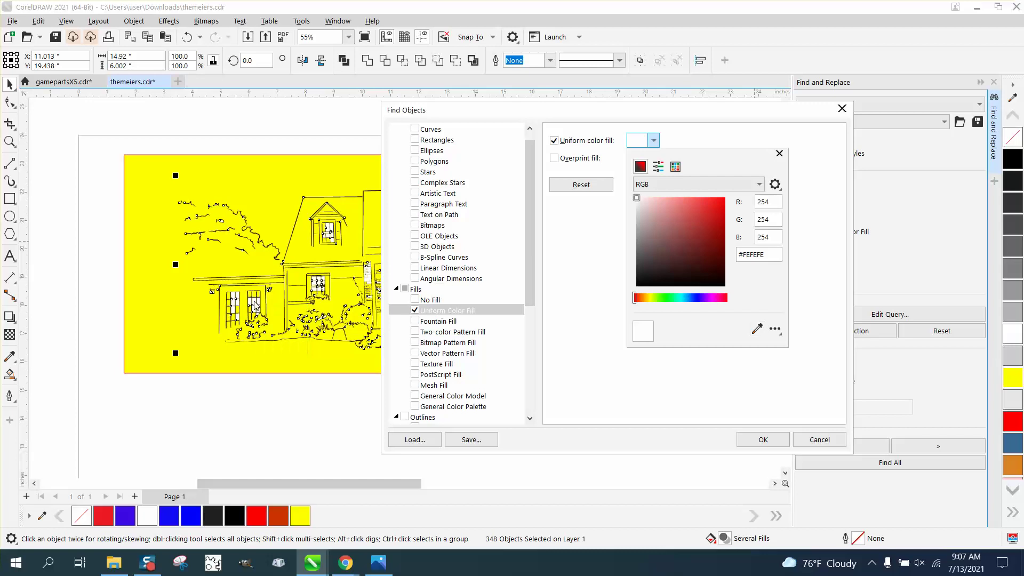
Apply the query, find all matching white-filled objects within the selection and delete them.
{"action": "left_click", "coordinate": [763, 440]}
{"action": "left_click", "coordinate": [763, 440]}
{"action": "left_click", "coordinate": [881, 472]}
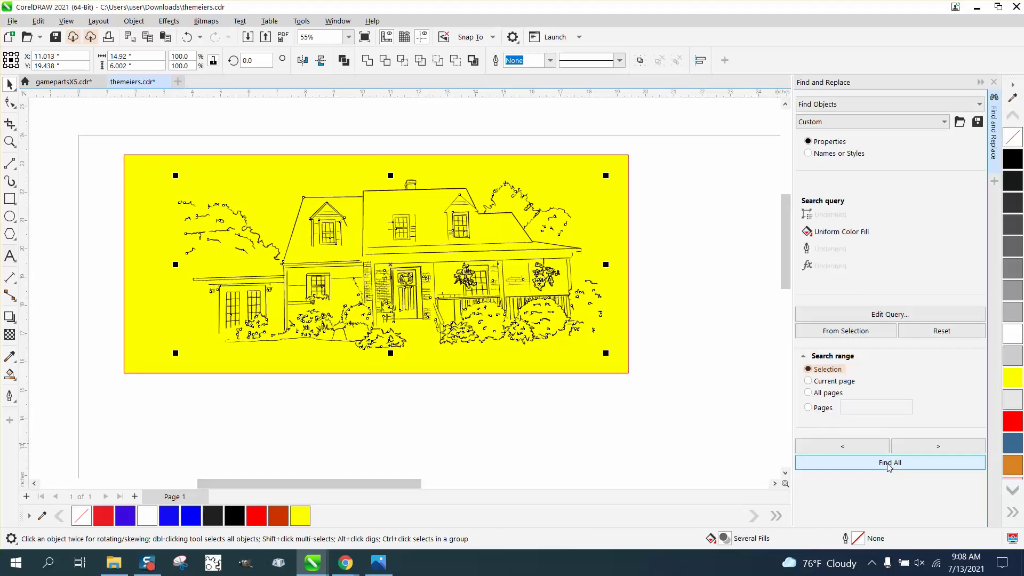
Check the house details against the yellow, and move the rectangle off the drawing to about X 27.4, Y 10.3 in.
{"action": "left_click", "coordinate": [10, 141]}
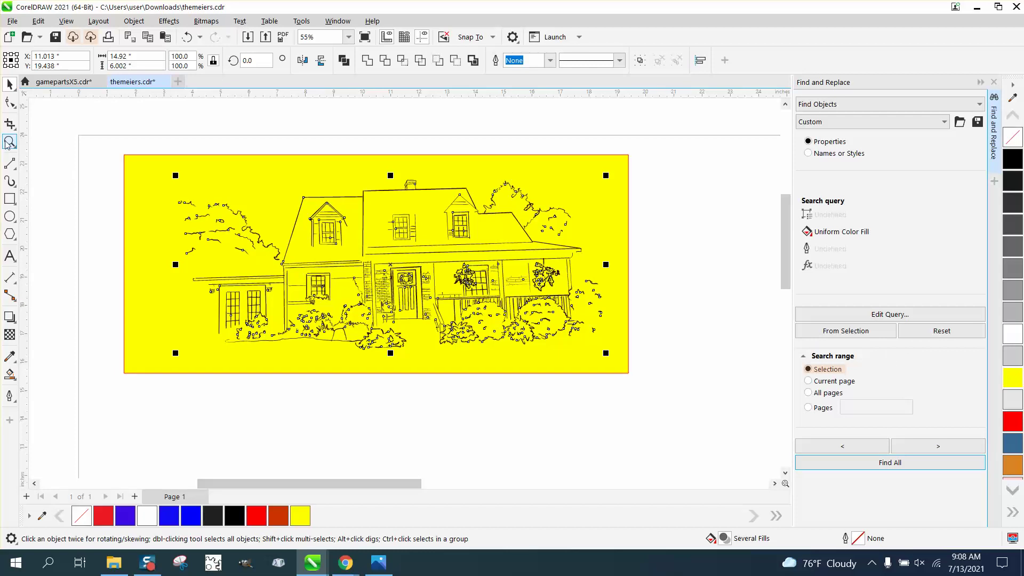
{"action": "left_click_drag", "start_coordinate": [291, 208], "coordinate": [446, 277]}
{"action": "scroll", "coordinate": [446, 278], "scroll_direction": "down", "scroll_amount": 4}
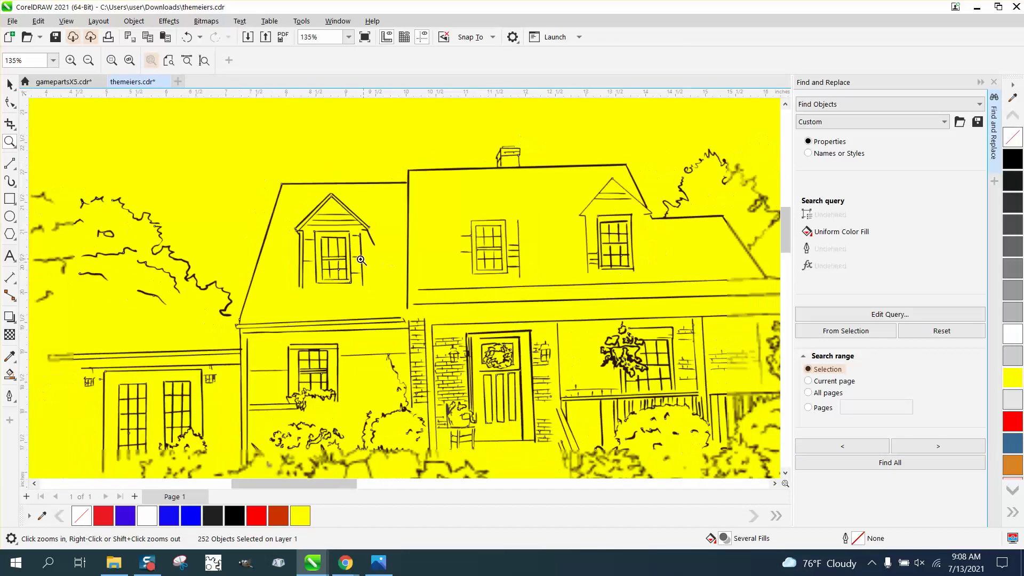
{"action": "left_click", "coordinate": [10, 84]}
{"action": "mouse_move", "coordinate": [141, 174]}
{"action": "left_mouse_down"}
{"action": "mouse_move", "coordinate": [288, 332]}
{"action": "mouse_move", "coordinate": [736, 476]}
{"action": "mouse_move", "coordinate": [645, 424]}
{"action": "left_mouse_up"}
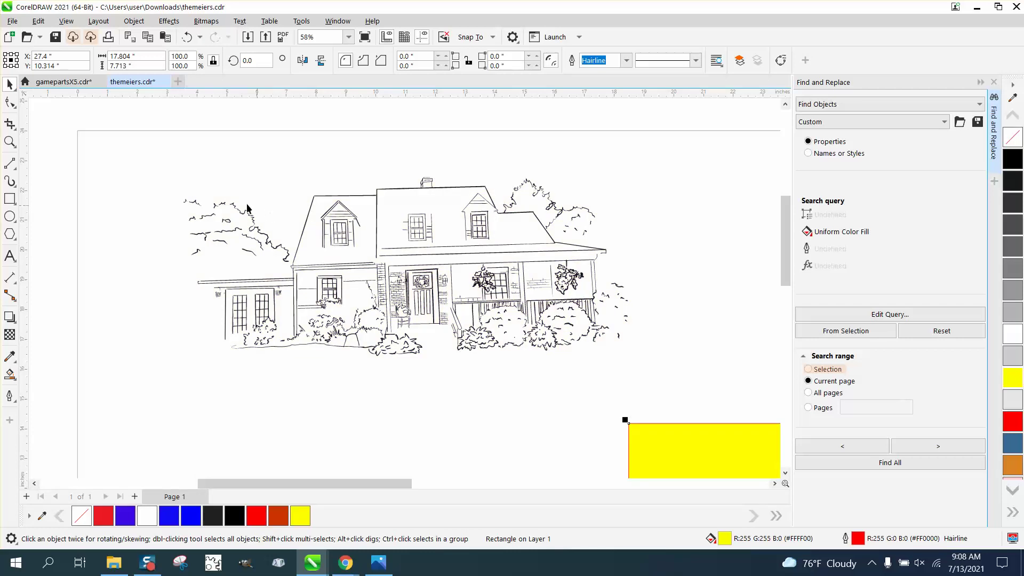
Select all the remaining house pieces and fill them with black (#000000).
{"action": "left_click_drag", "start_coordinate": [217, 236], "coordinate": [718, 407]}
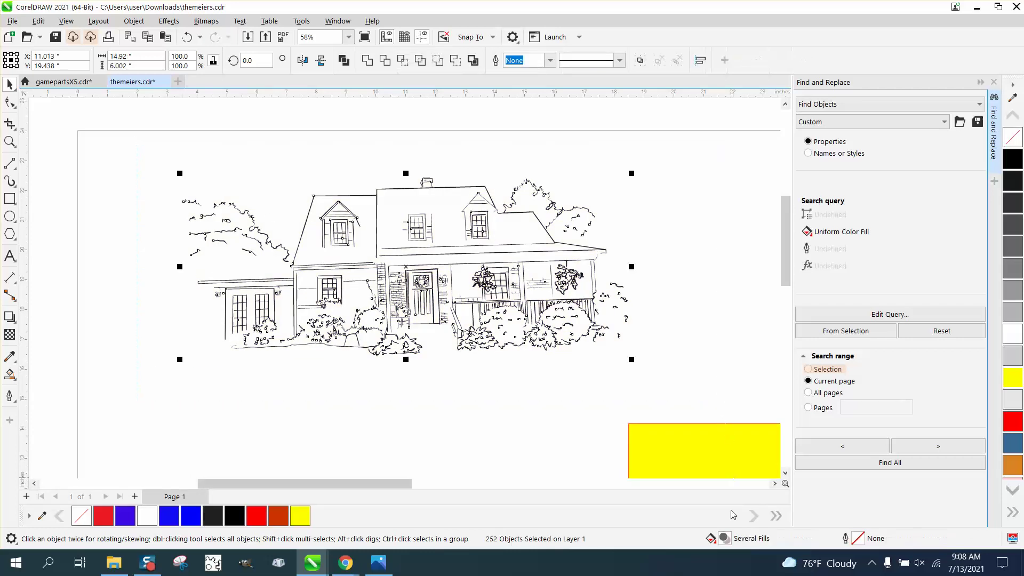
{"action": "double_click", "coordinate": [725, 538]}
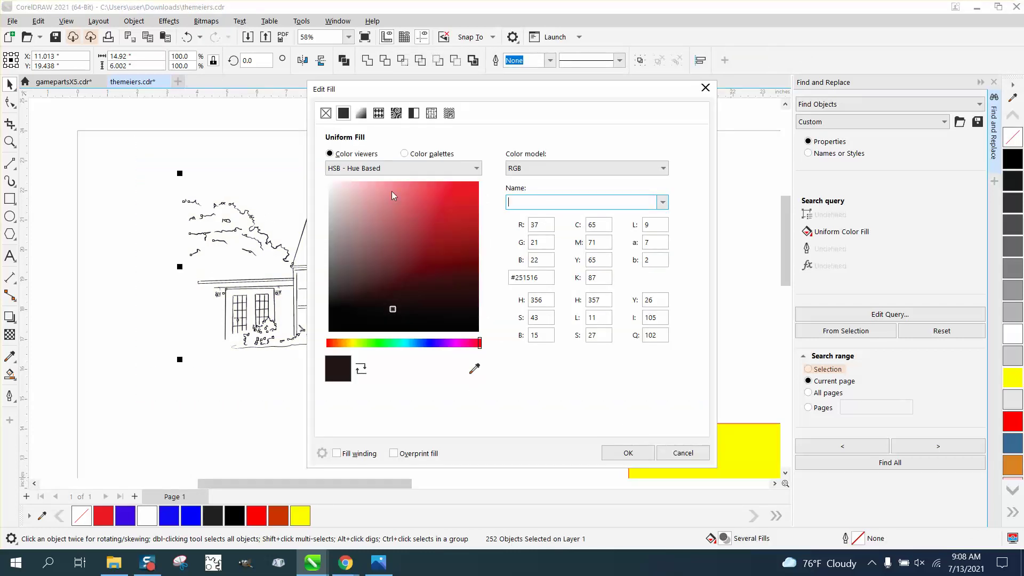
{"action": "left_click", "coordinate": [681, 453]}
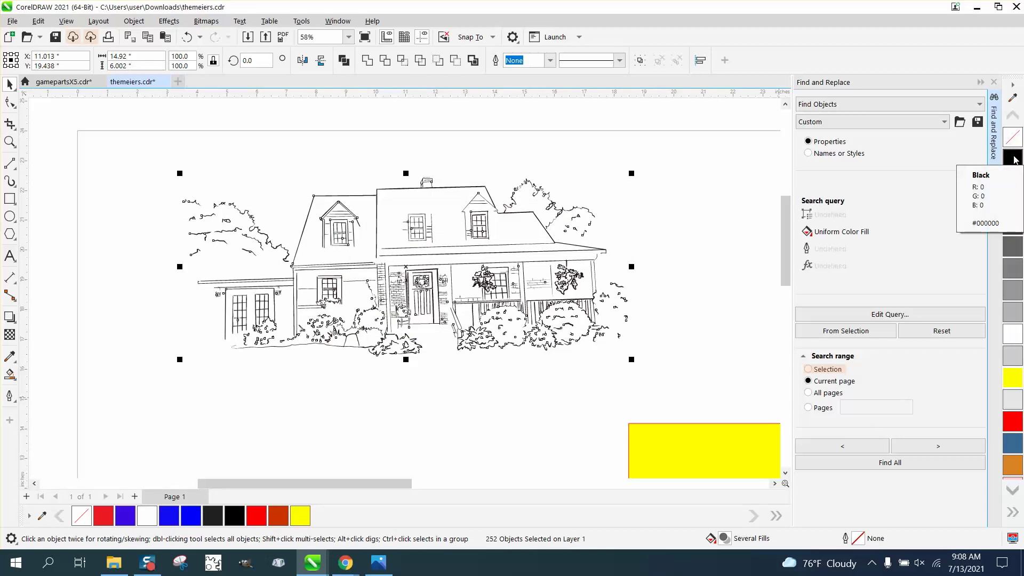
{"action": "left_click", "coordinate": [1015, 160]}
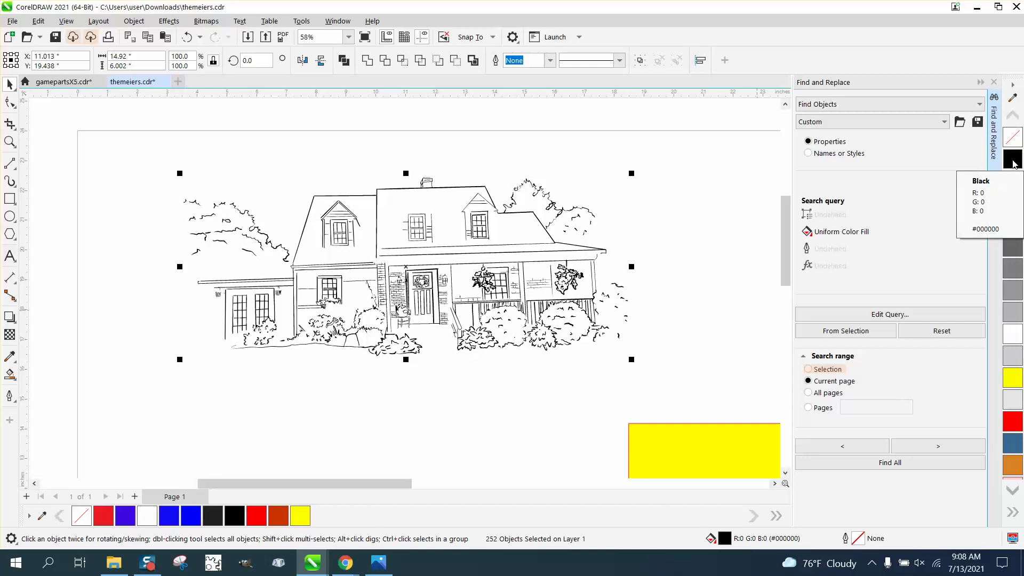
{"action": "left_click", "coordinate": [9, 141]}
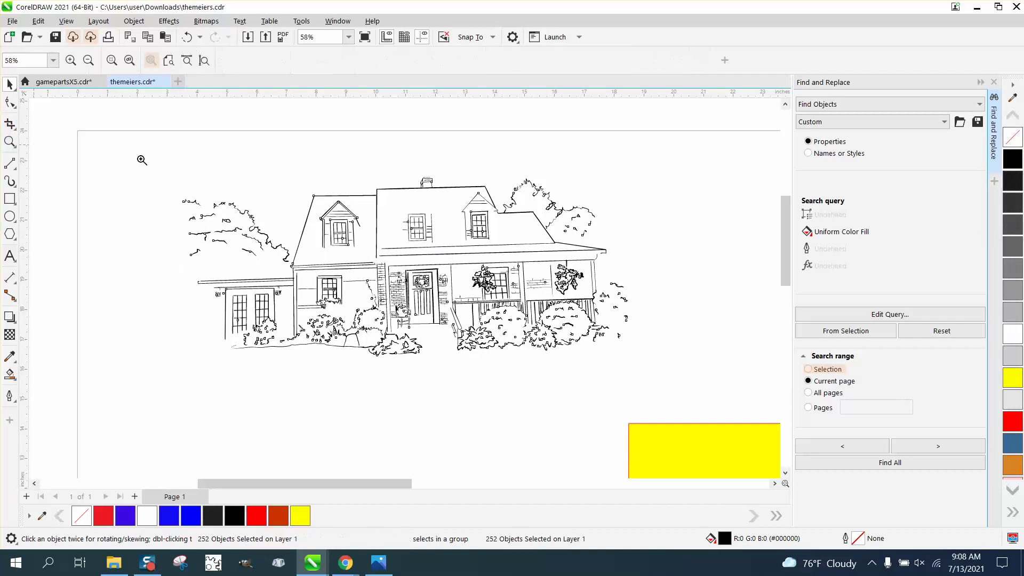
Inspect the black linework around the front door, brickwork and windows of the house up close.
{"action": "left_click", "coordinate": [307, 252]}
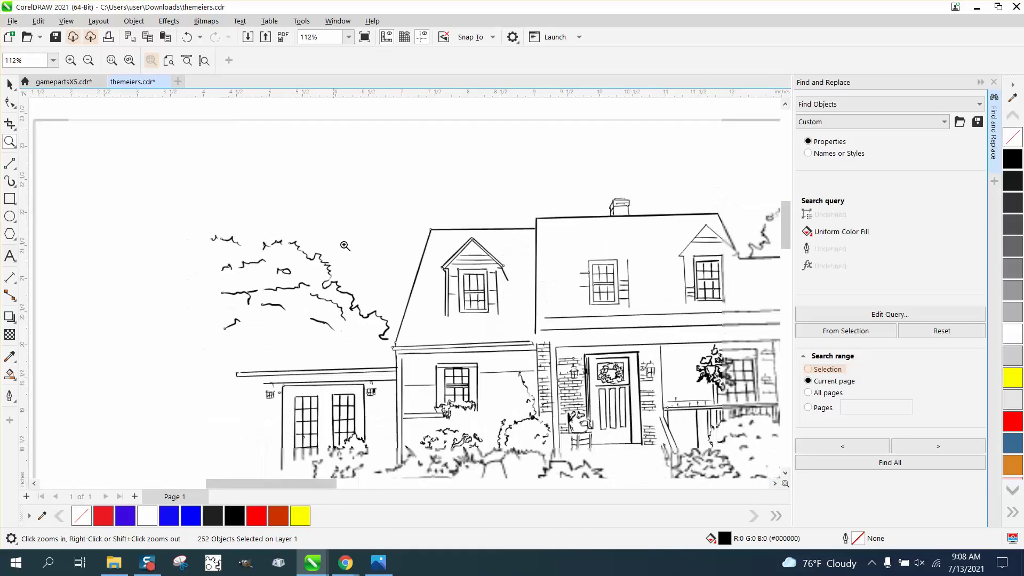
{"action": "left_click", "coordinate": [585, 384]}
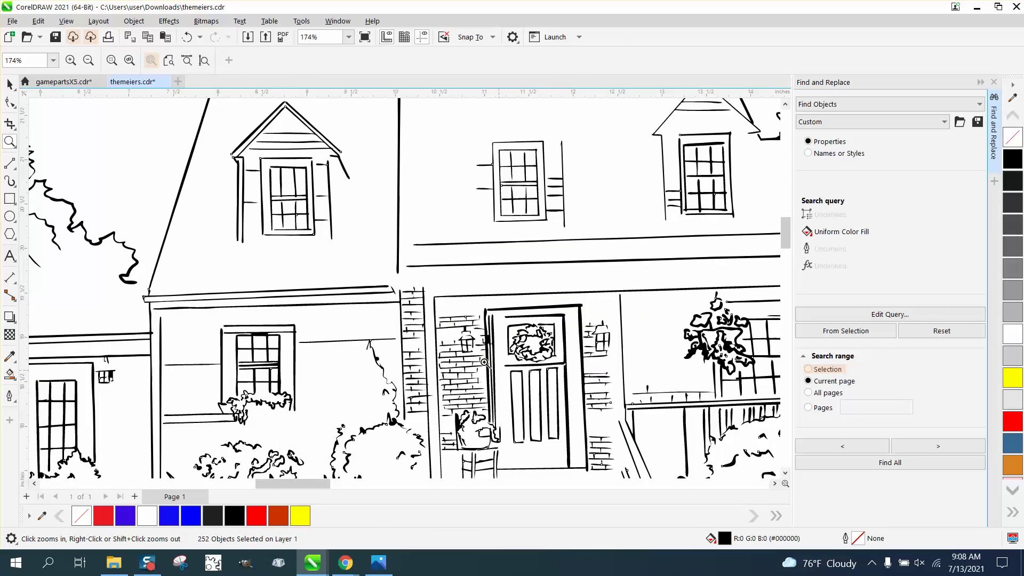
{"action": "scroll", "coordinate": [419, 320], "scroll_direction": "down", "scroll_amount": 5}
{"action": "left_click_drag", "start_coordinate": [419, 314], "coordinate": [472, 366]}
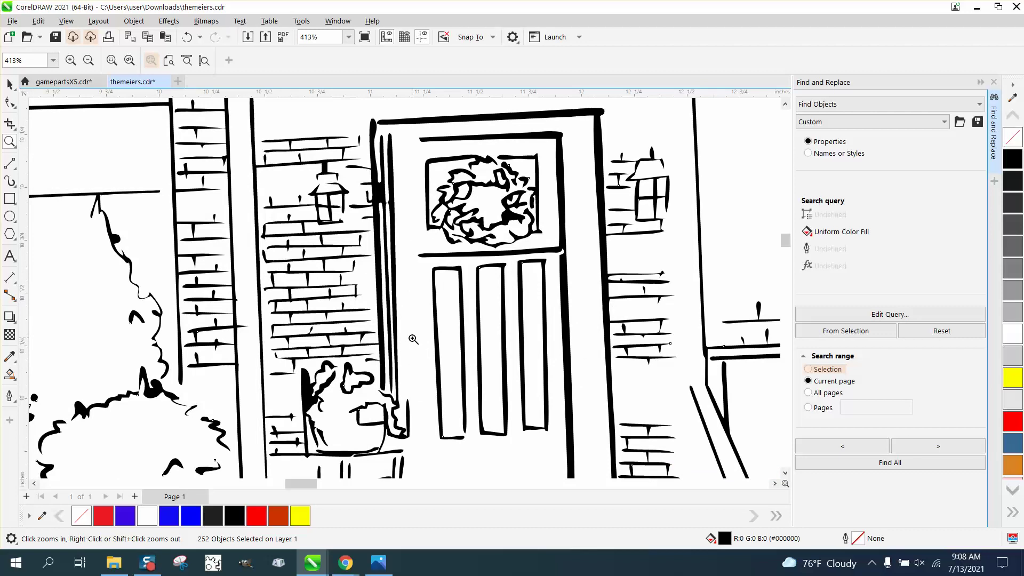
{"action": "scroll", "coordinate": [413, 339], "scroll_direction": "down", "scroll_amount": 2}
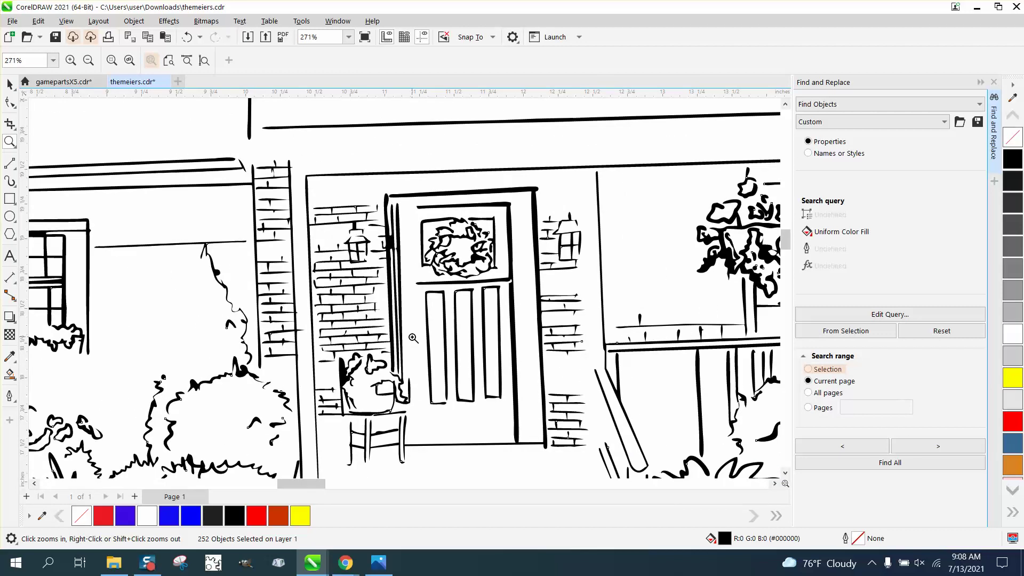
{"action": "scroll", "coordinate": [413, 340], "scroll_direction": "down", "scroll_amount": 1}
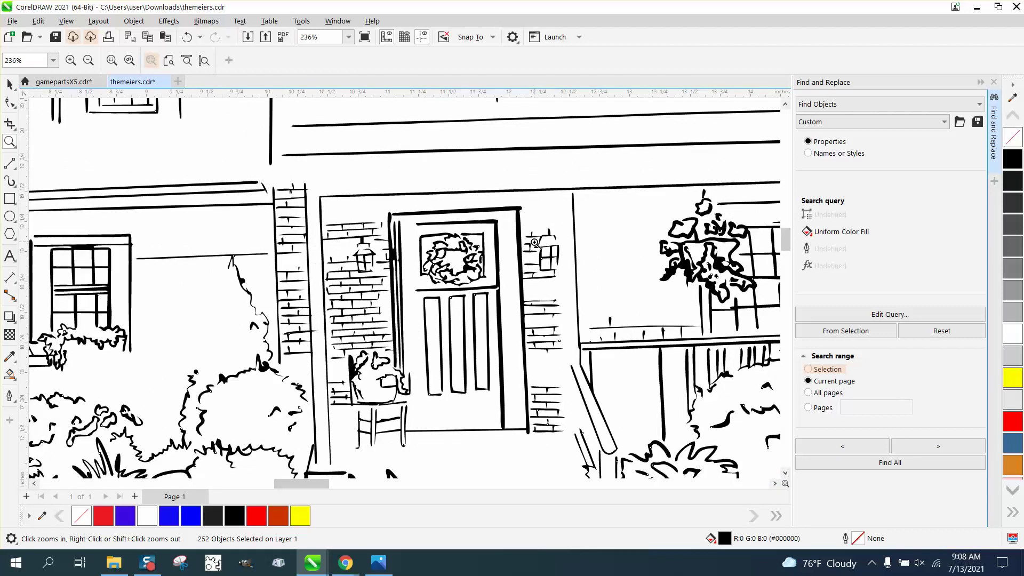
{"action": "scroll", "coordinate": [520, 245], "scroll_direction": "down", "scroll_amount": 4}
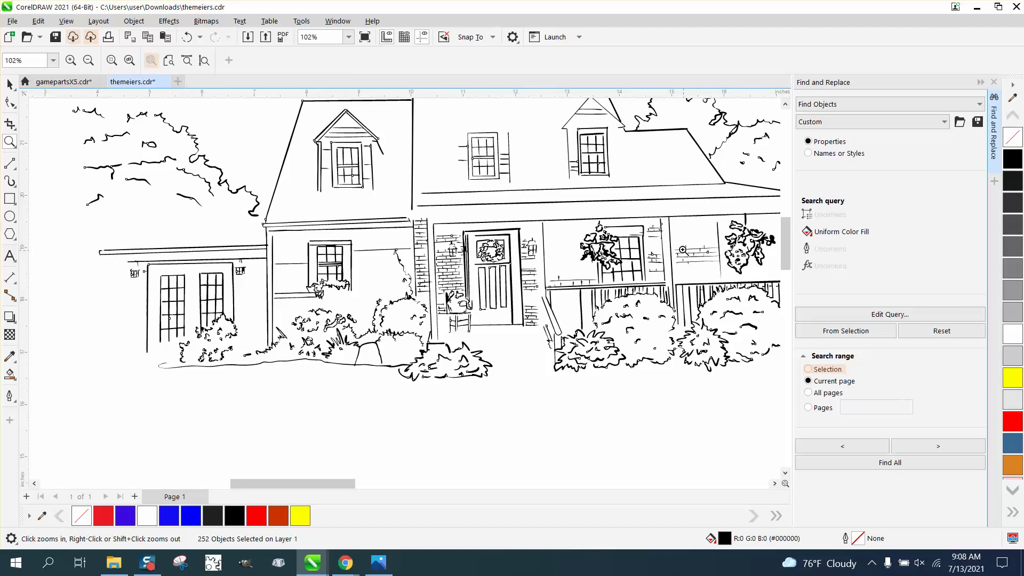
Delete the two pointed tip nodes from the small arch-shaped mark inside the porch's right hanging plant.
{"action": "left_click_drag", "start_coordinate": [667, 231], "coordinate": [772, 285]}
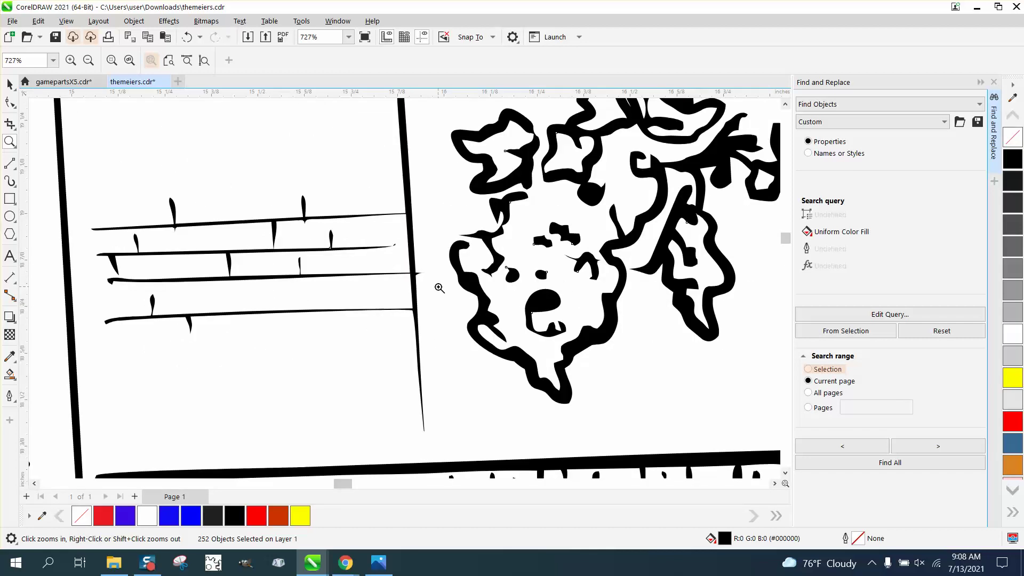
{"action": "left_click", "coordinate": [10, 101]}
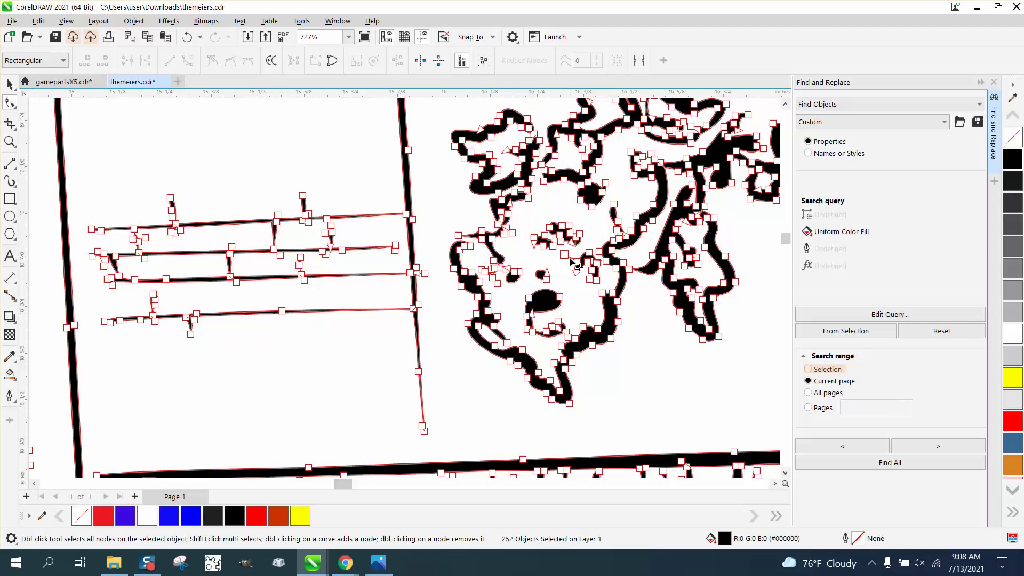
{"action": "left_click", "coordinate": [10, 141]}
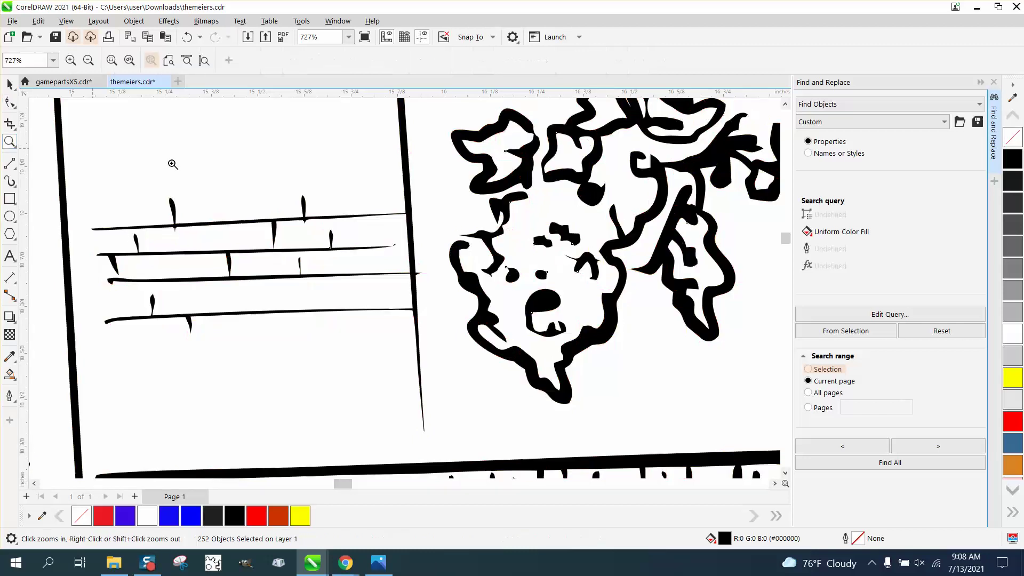
{"action": "left_click_drag", "start_coordinate": [564, 247], "coordinate": [644, 299]}
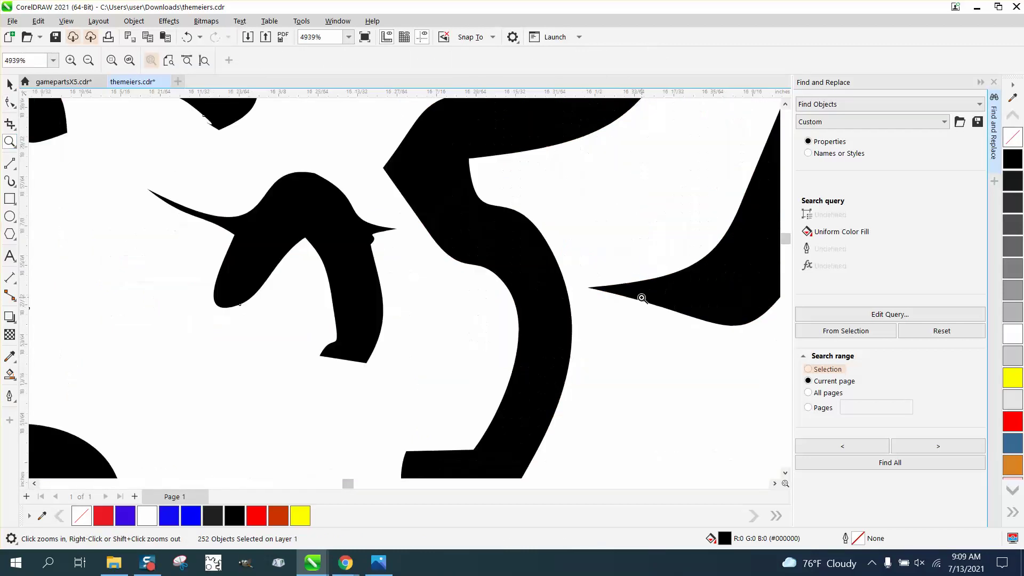
{"action": "left_click", "coordinate": [9, 102]}
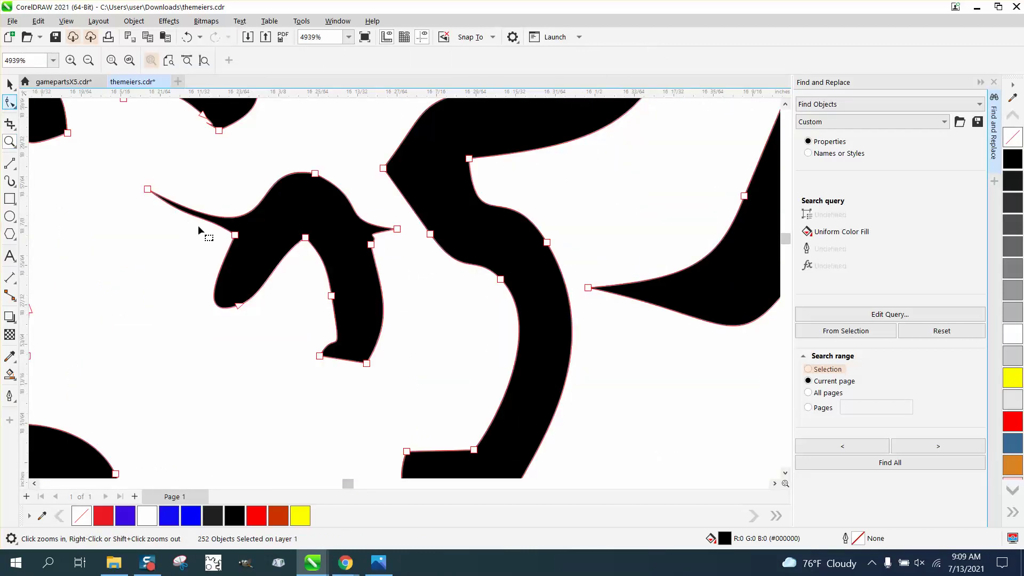
{"action": "left_click", "coordinate": [148, 189]}
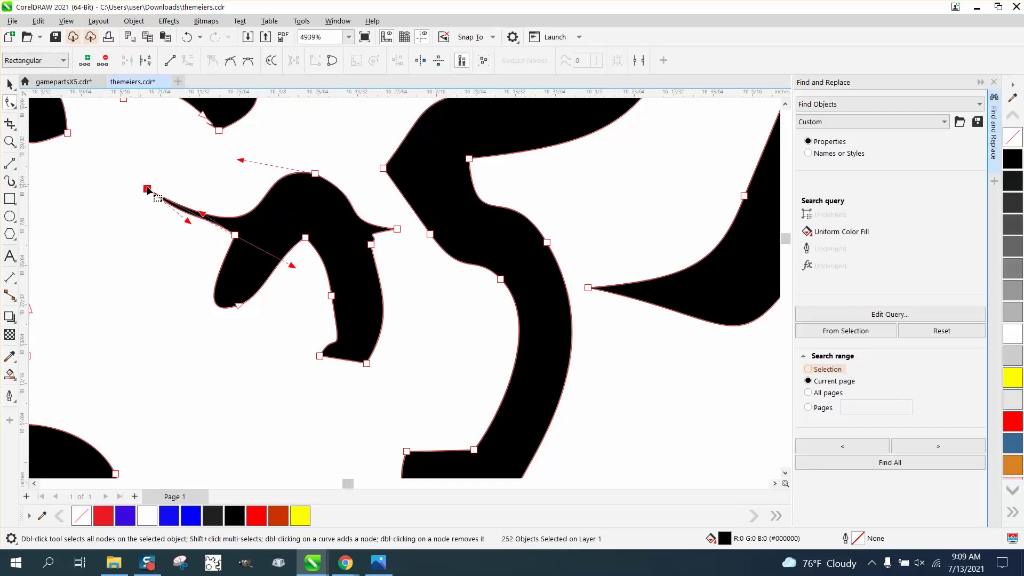
{"action": "key", "text": "Delete"}
{"action": "left_click", "coordinate": [398, 231]}
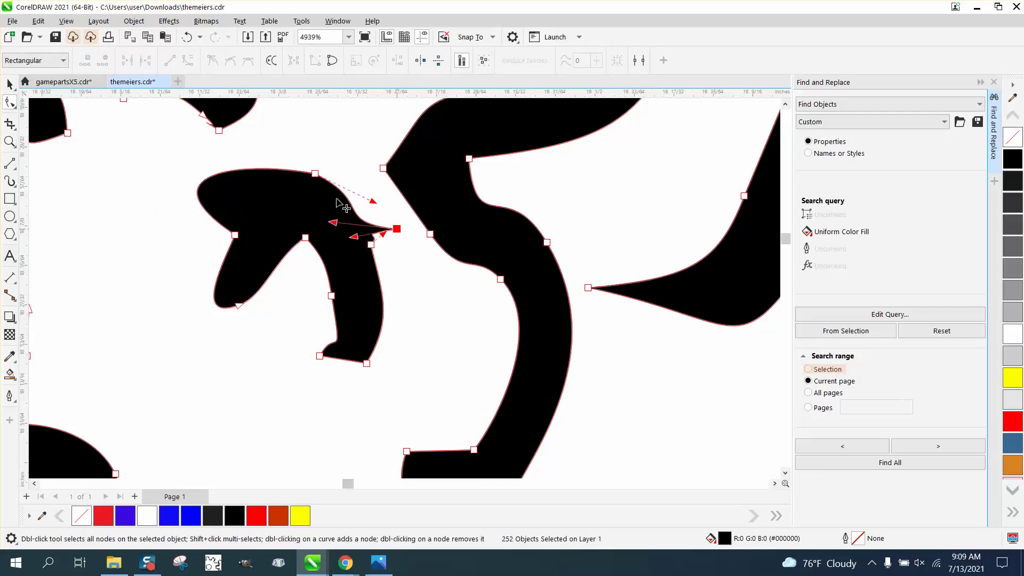
{"action": "key", "text": "Delete"}
Pull the curve handle on the arch mark's left side inward to slim its bulge, and finish node editing.
{"action": "left_click", "coordinate": [315, 173]}
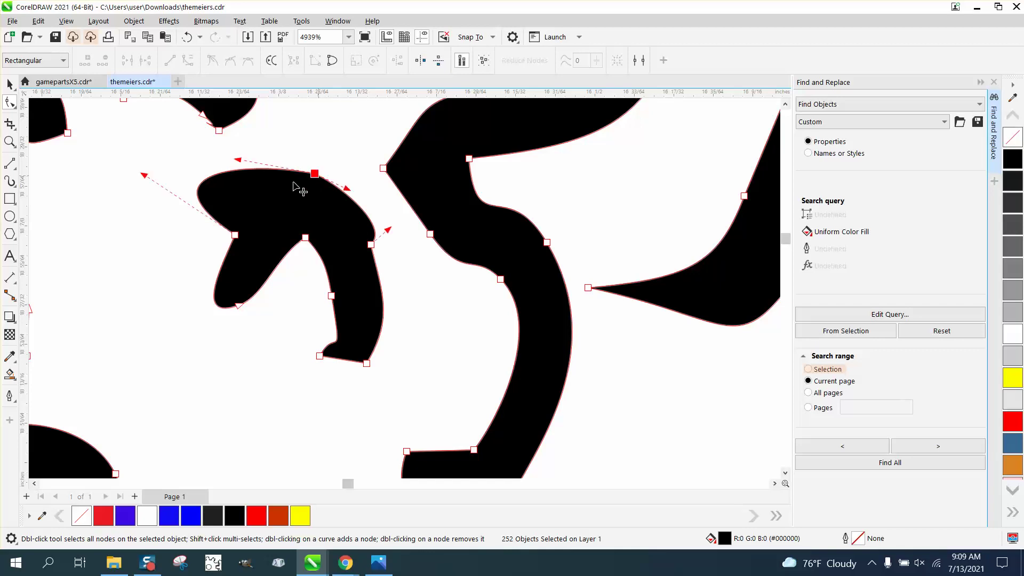
{"action": "left_click_drag", "start_coordinate": [145, 176], "coordinate": [250, 226]}
{"action": "scroll", "coordinate": [308, 322], "scroll_direction": "down", "scroll_amount": 4}
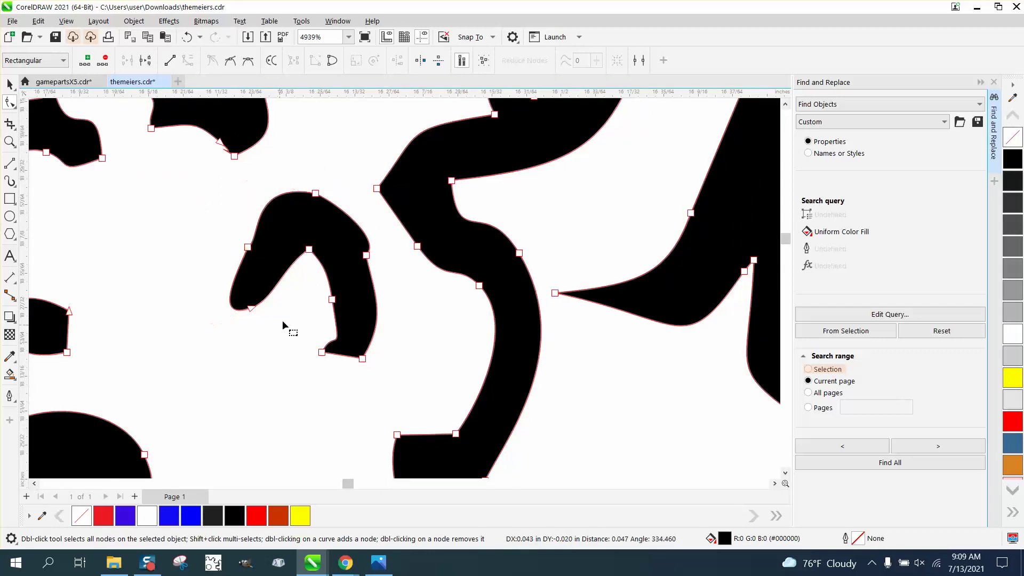
{"action": "scroll", "coordinate": [329, 325], "scroll_direction": "down", "scroll_amount": 4}
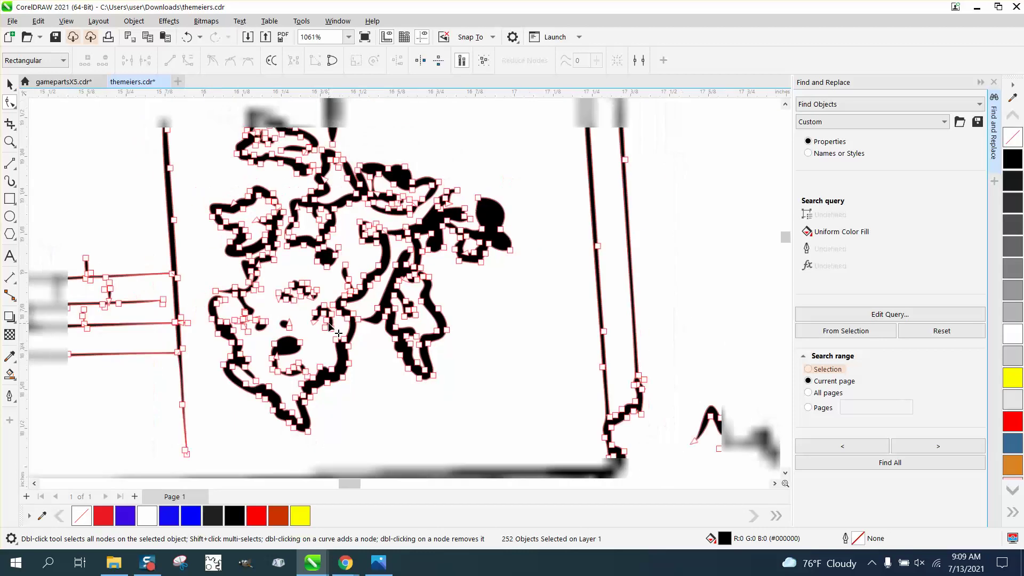
{"action": "scroll", "coordinate": [330, 326], "scroll_direction": "down", "scroll_amount": 3}
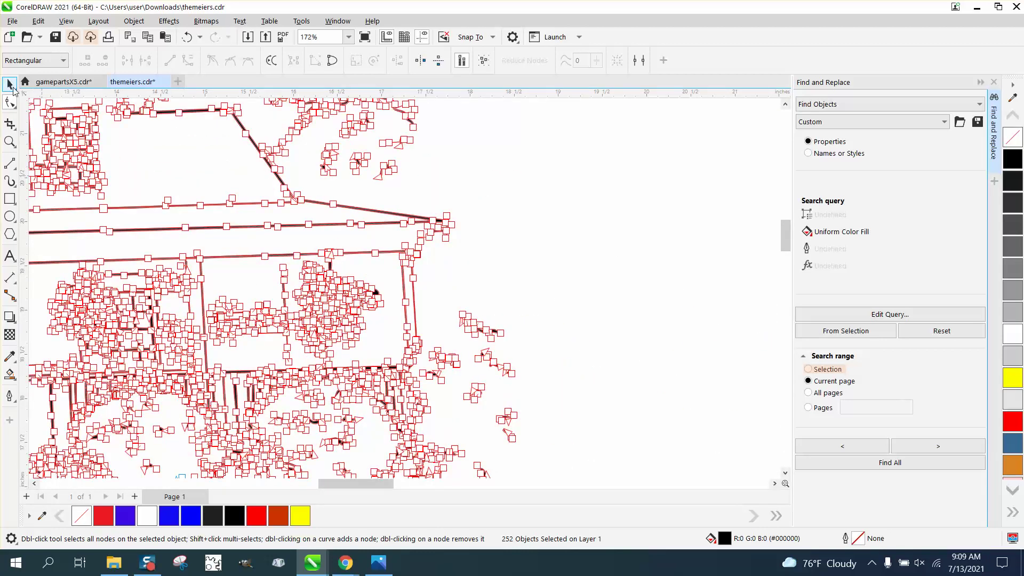
{"action": "left_click", "coordinate": [10, 84]}
{"action": "scroll", "coordinate": [558, 272], "scroll_direction": "down", "scroll_amount": 3}
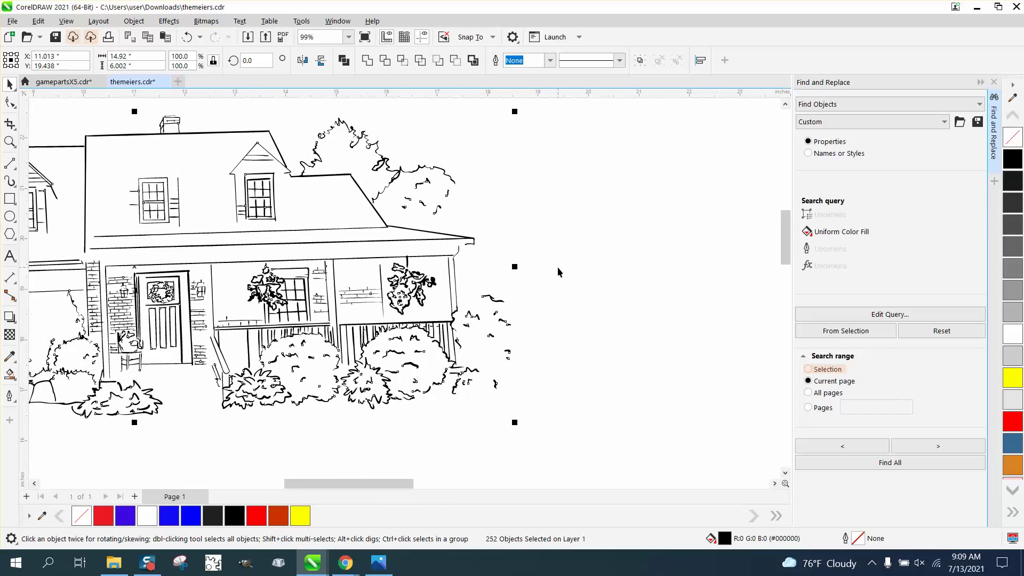